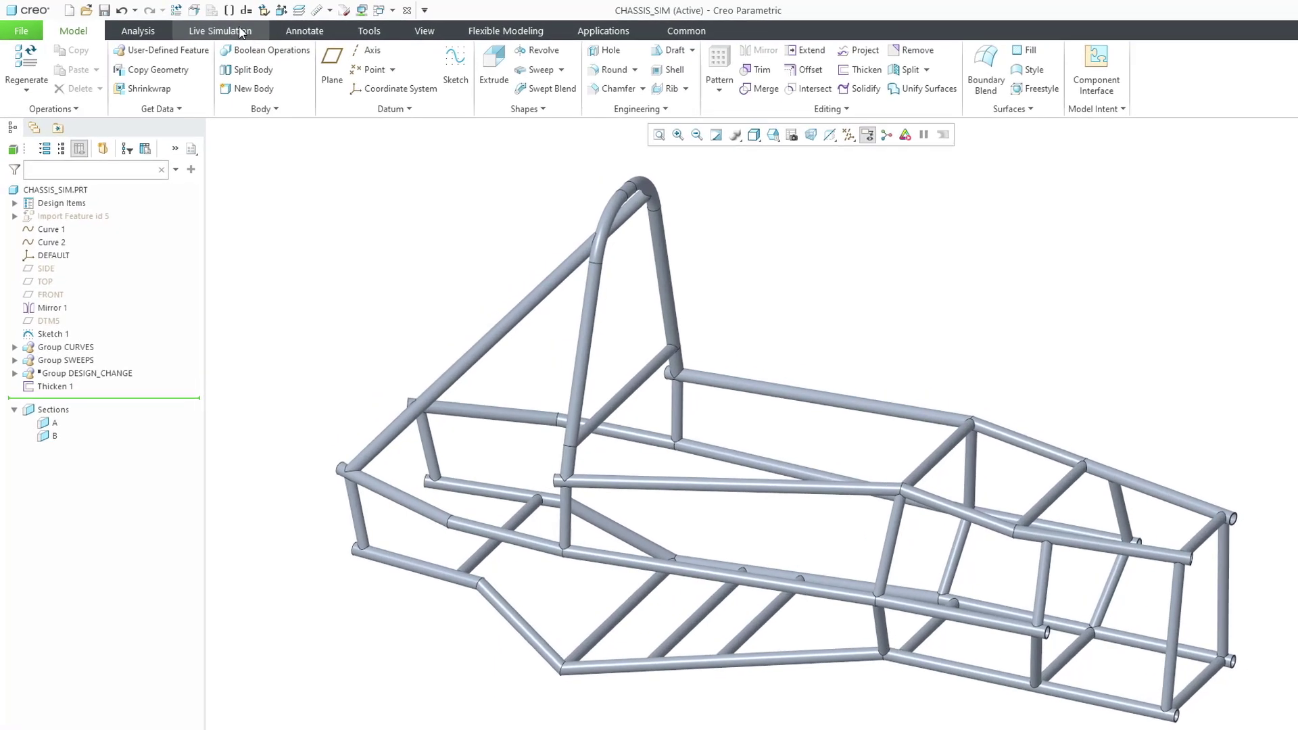
# Bring up the Live Simulation tools for the chassis tube-frame study
pyautogui.click(357, 47)
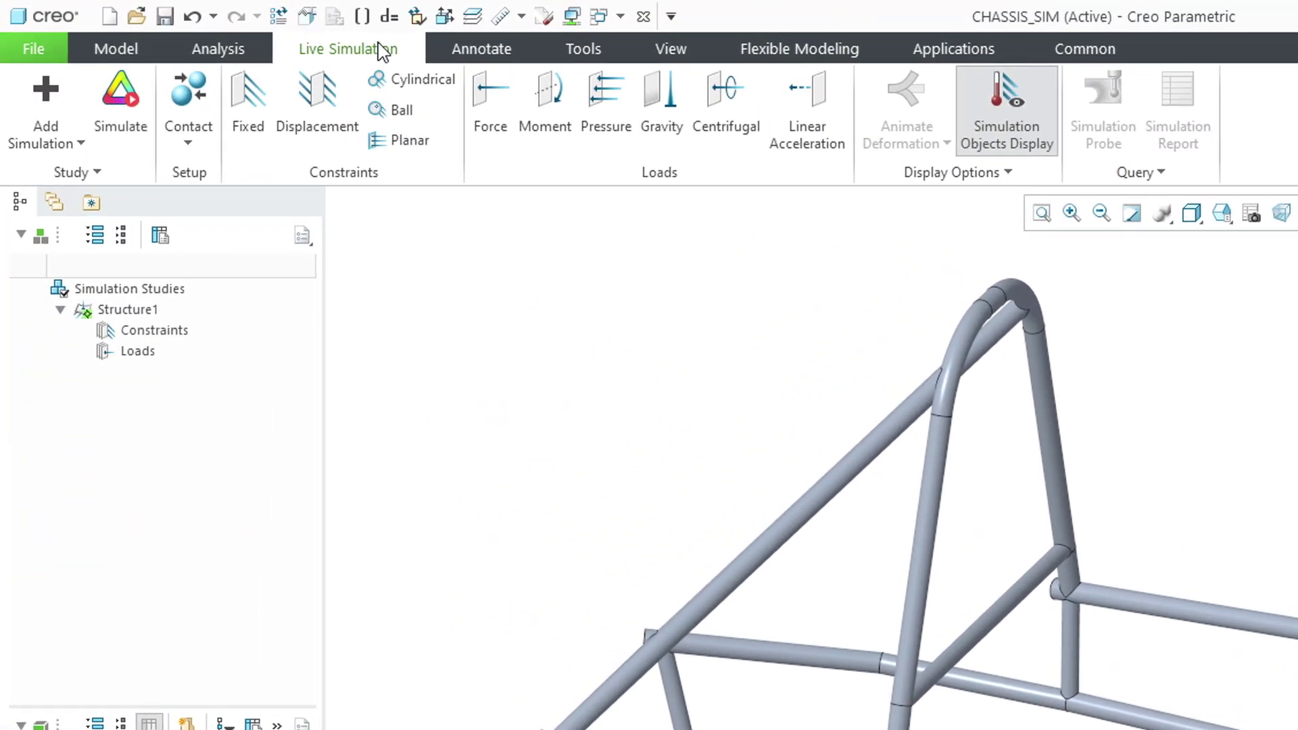
# Fix the four tube-end surfaces at the chassis front and rear corners
pyautogui.click(248, 102)
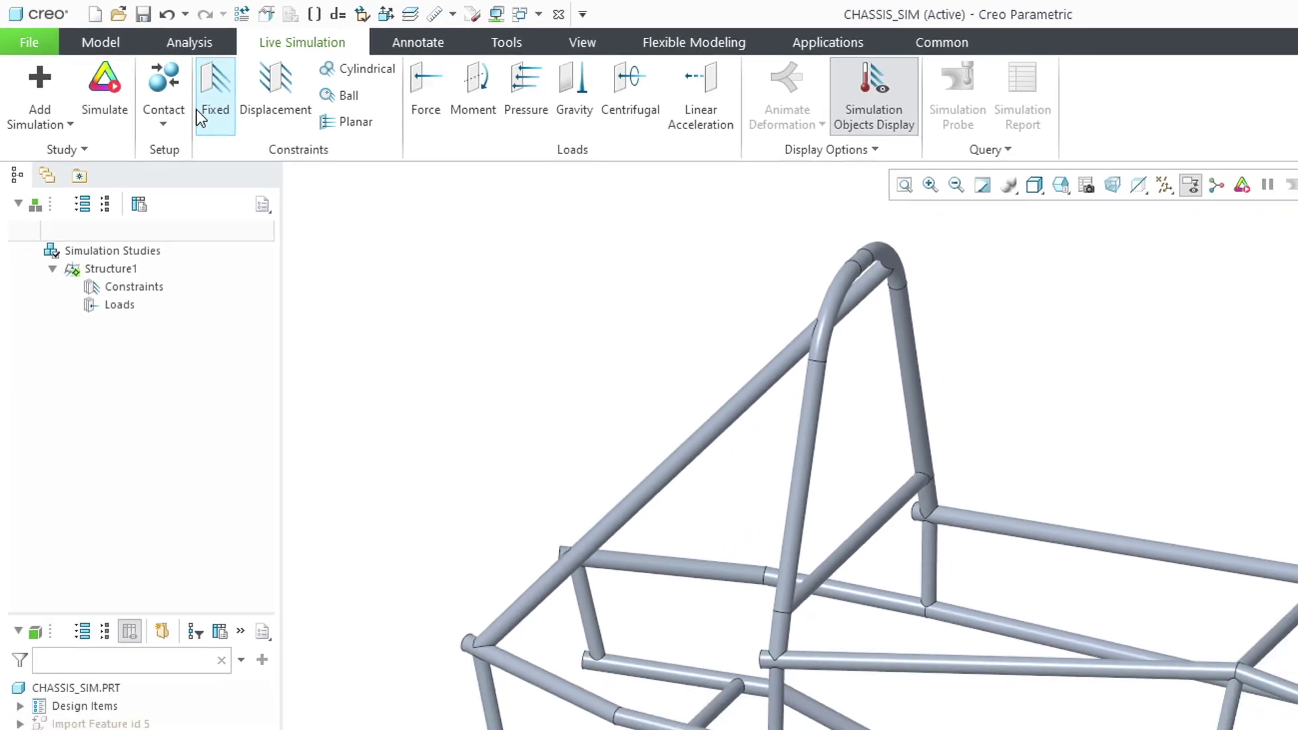
pyautogui.scroll(5, 1129, 664)
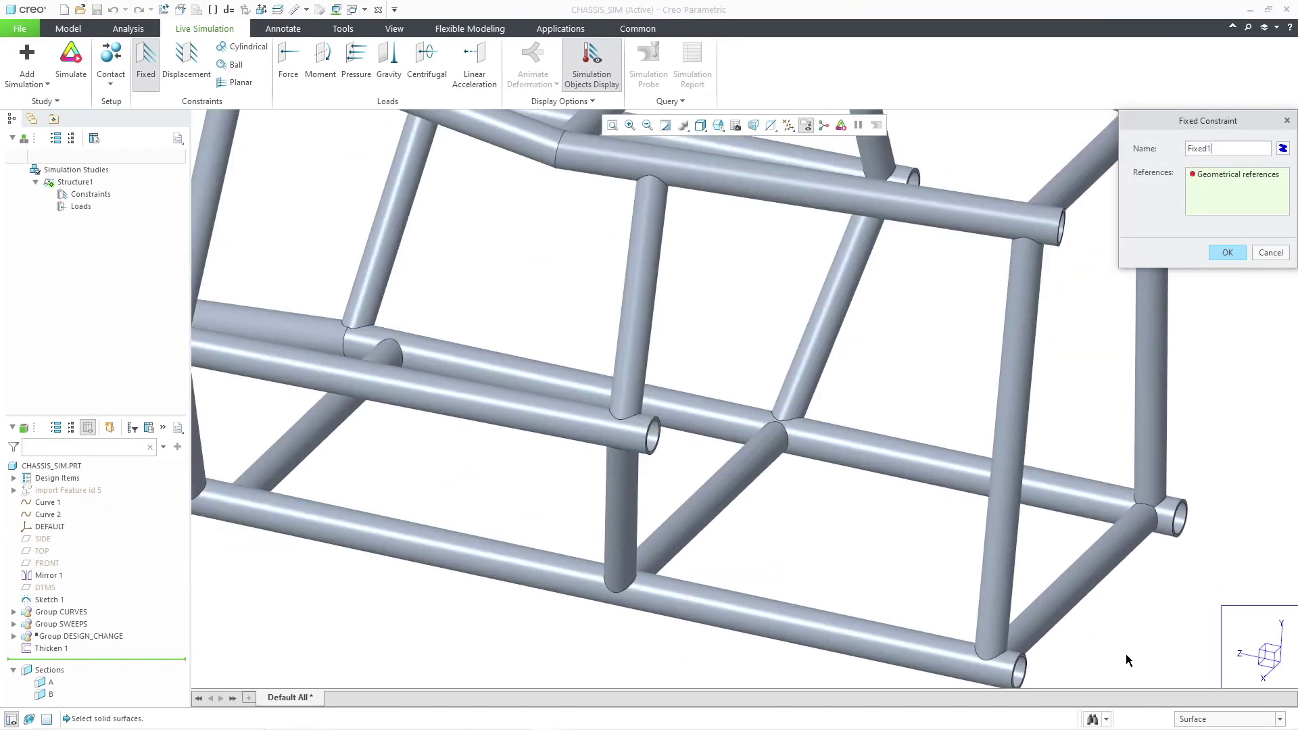
pyautogui.click(1026, 664)
pyautogui.keyDown('ctrl'); pyautogui.click(1179, 519); pyautogui.keyUp('ctrl')
pyautogui.scroll(-3, 1172, 568)
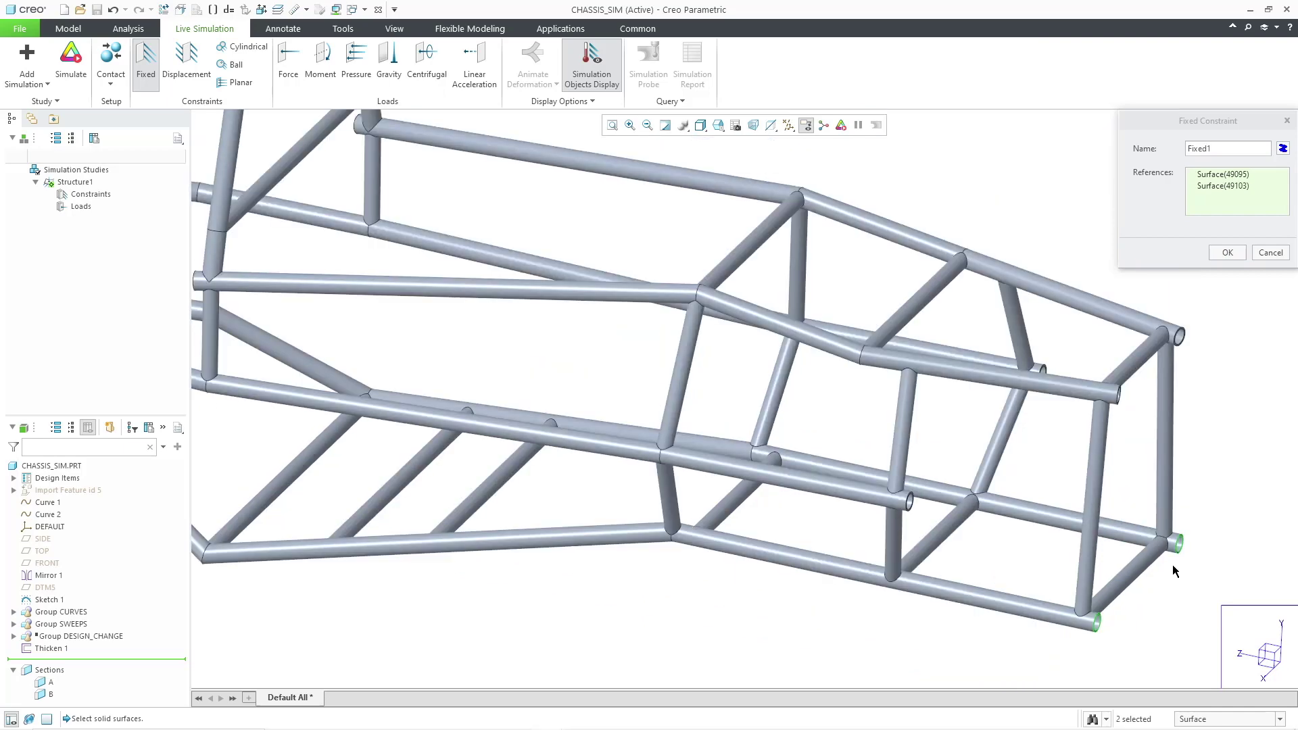
pyautogui.scroll(-3, 660, 513)
pyautogui.scroll(-2, 717, 521)
pyautogui.scroll(5, 717, 520)
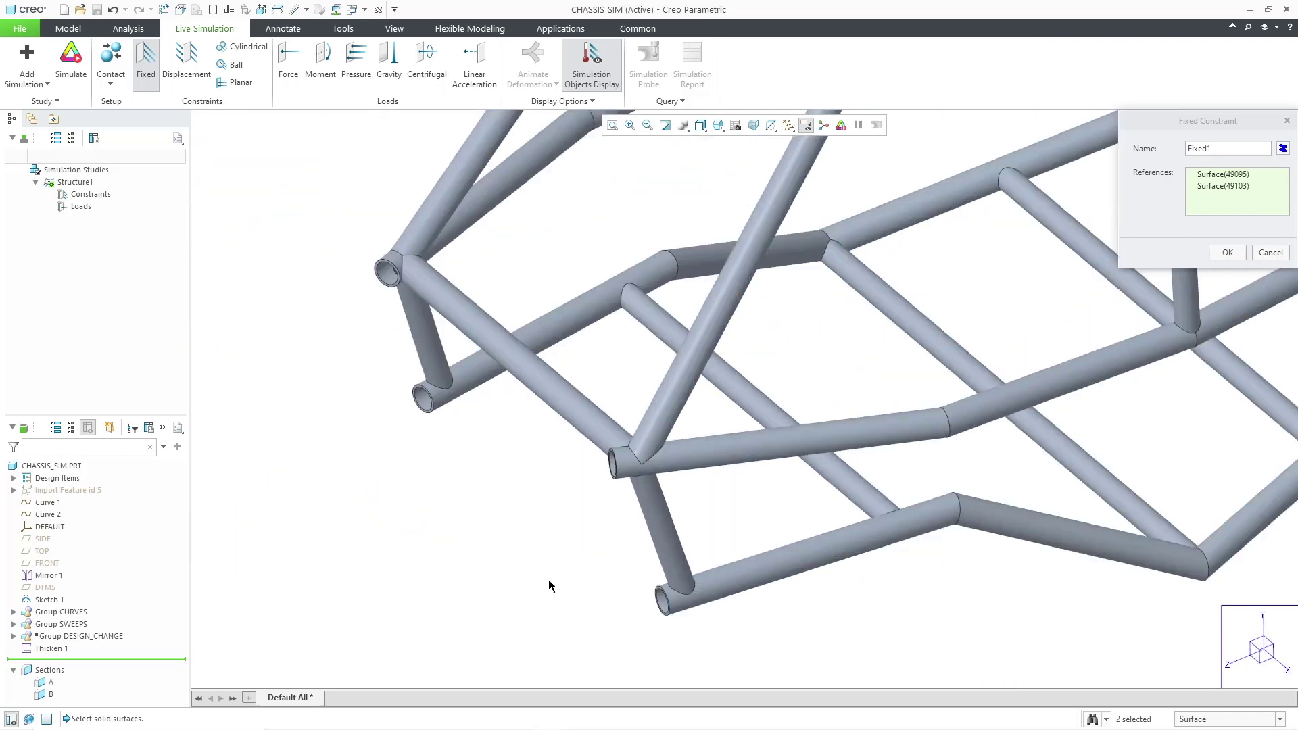
pyautogui.keyDown('ctrl'); pyautogui.click(662, 599); pyautogui.keyUp('ctrl')
pyautogui.keyDown('ctrl'); pyautogui.click(425, 411); pyautogui.keyUp('ctrl')
pyautogui.click(718, 125)
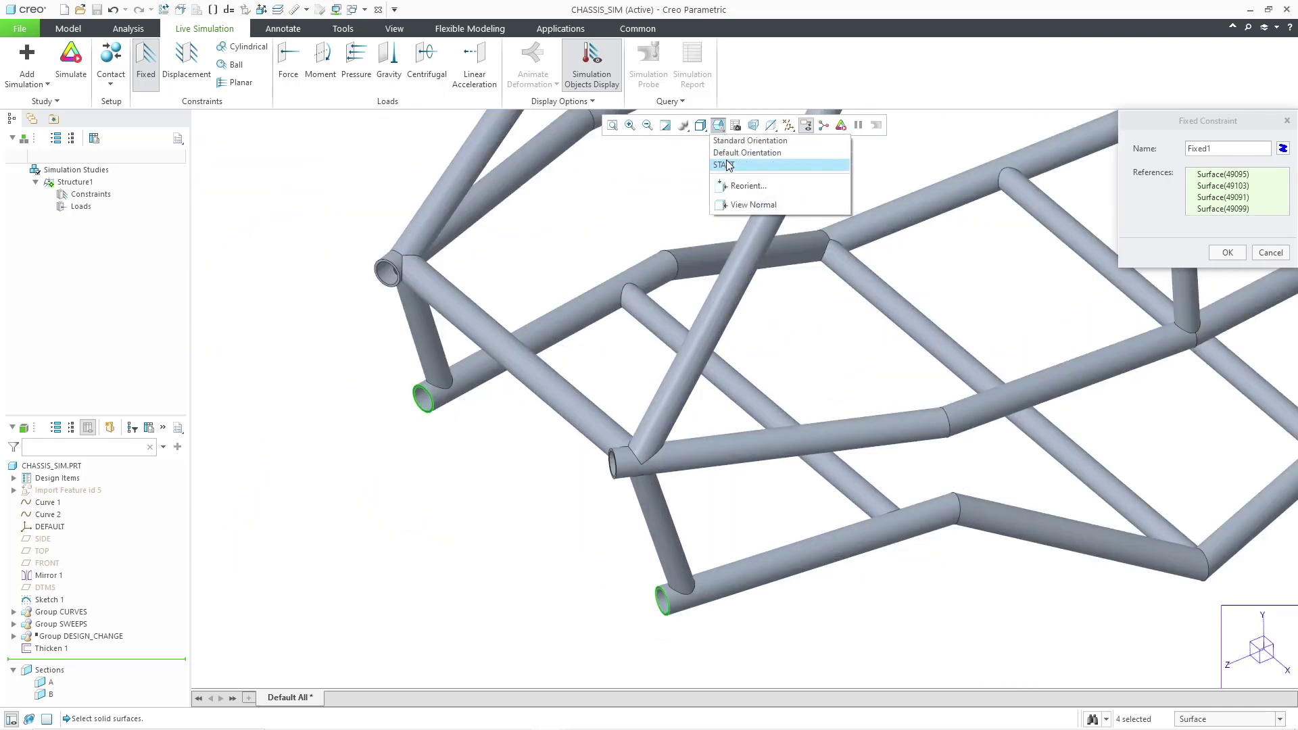
pyautogui.click(750, 162)
pyautogui.click(1226, 252)
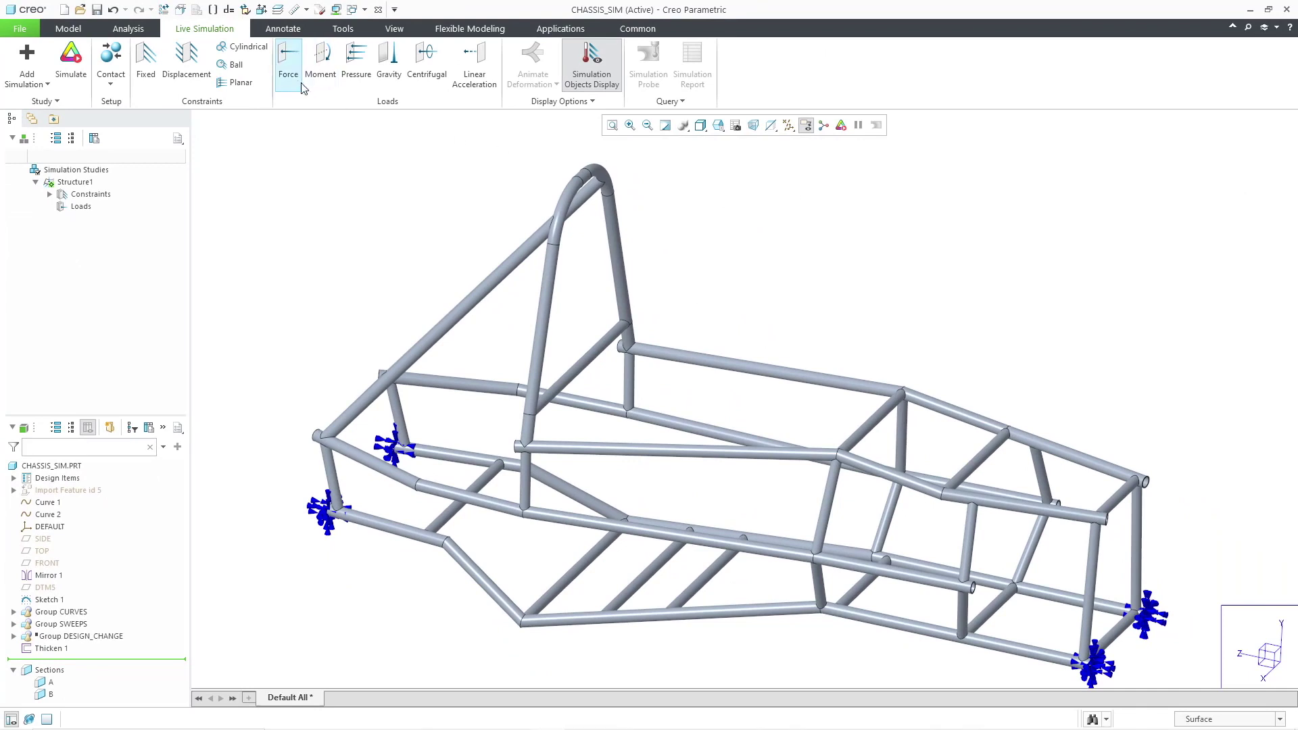
# Apply a 250 lbf downward (Y = -1) force to the lower cross tube
pyautogui.click(289, 60)
pyautogui.click(569, 583)
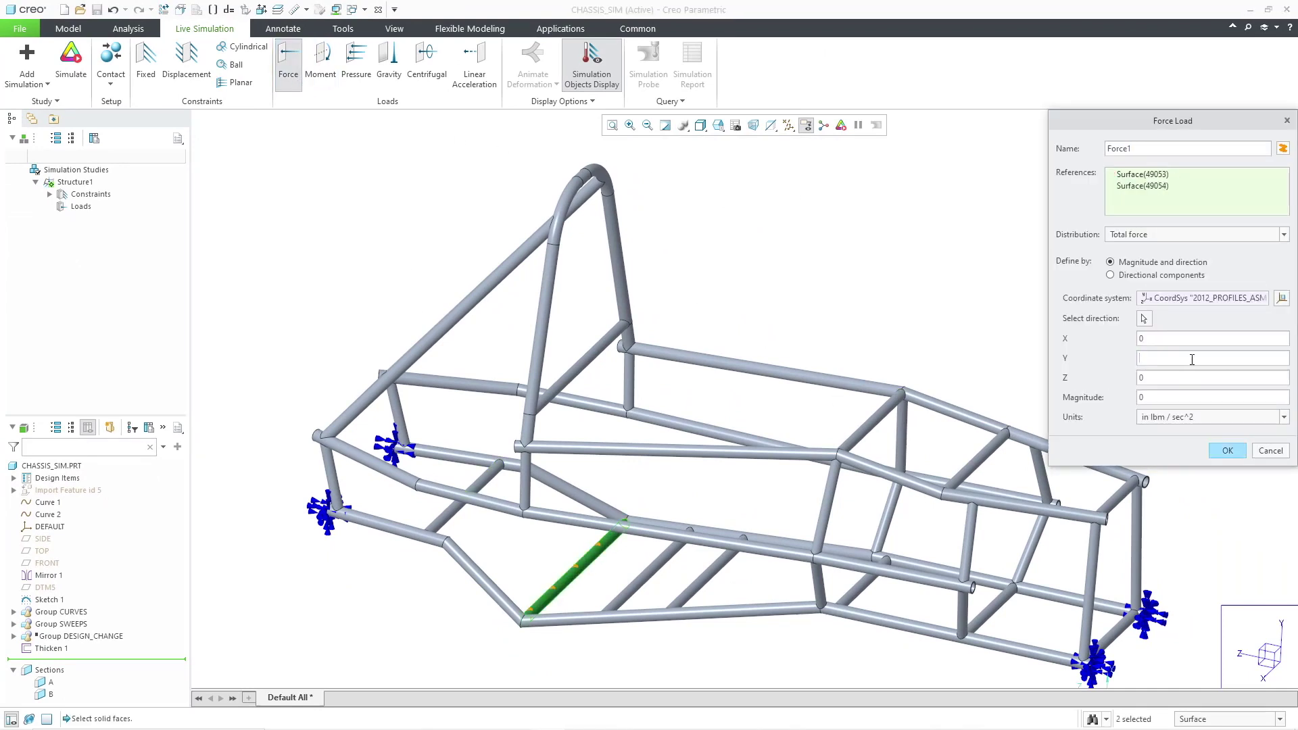
pyautogui.write('-1')
pyautogui.click(1207, 418)
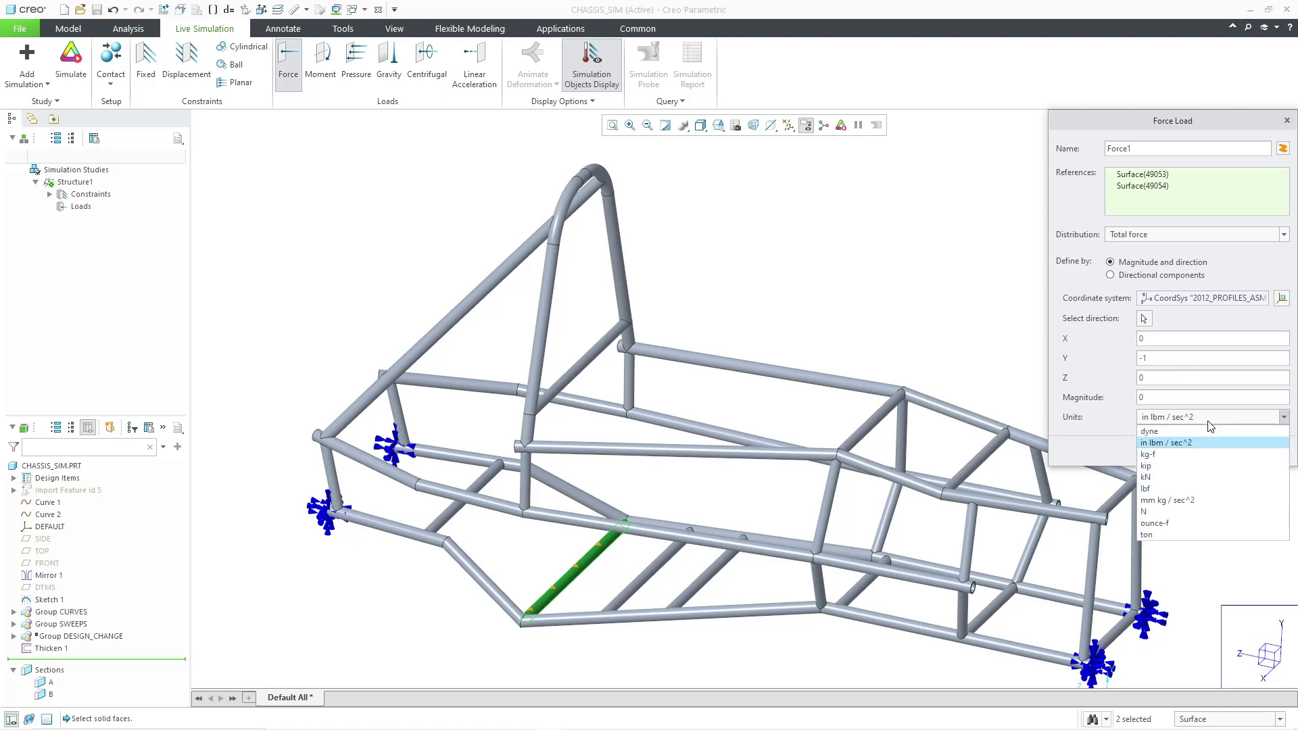
pyautogui.click(1155, 488)
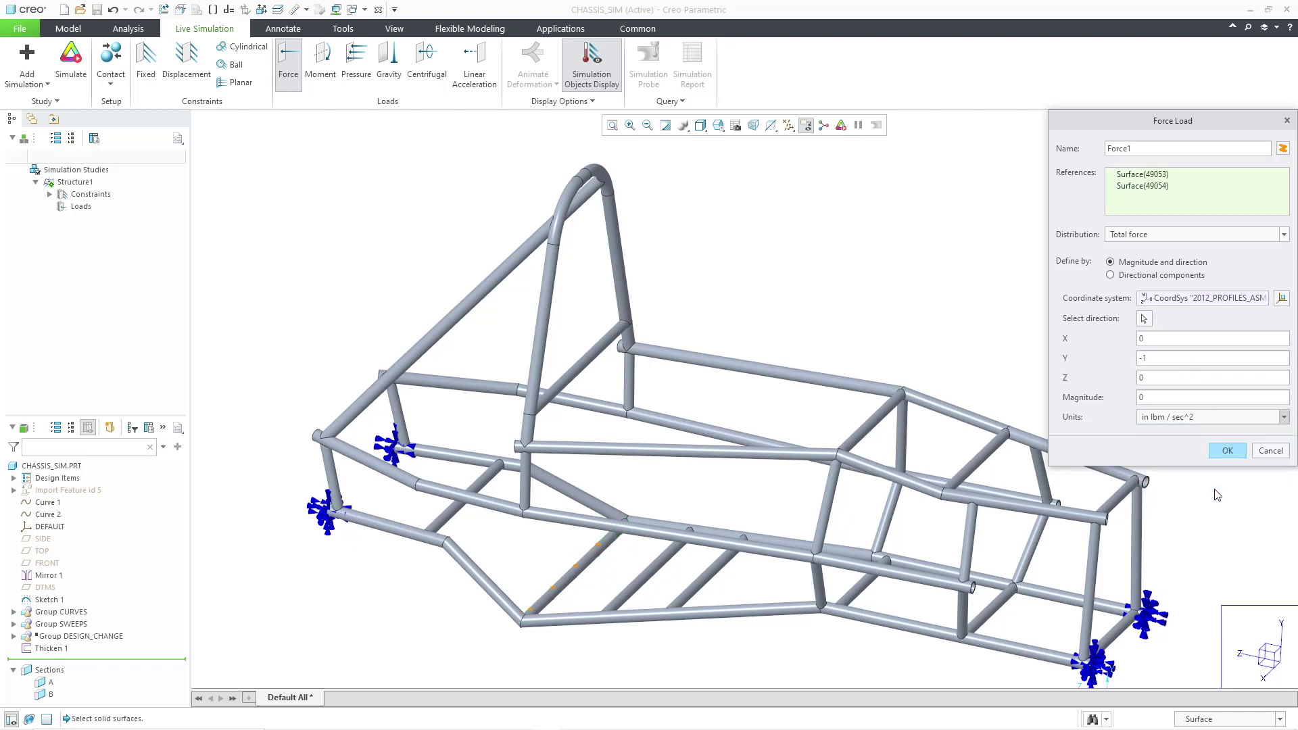
pyautogui.doubleClick(1167, 397)
pyautogui.write('50')
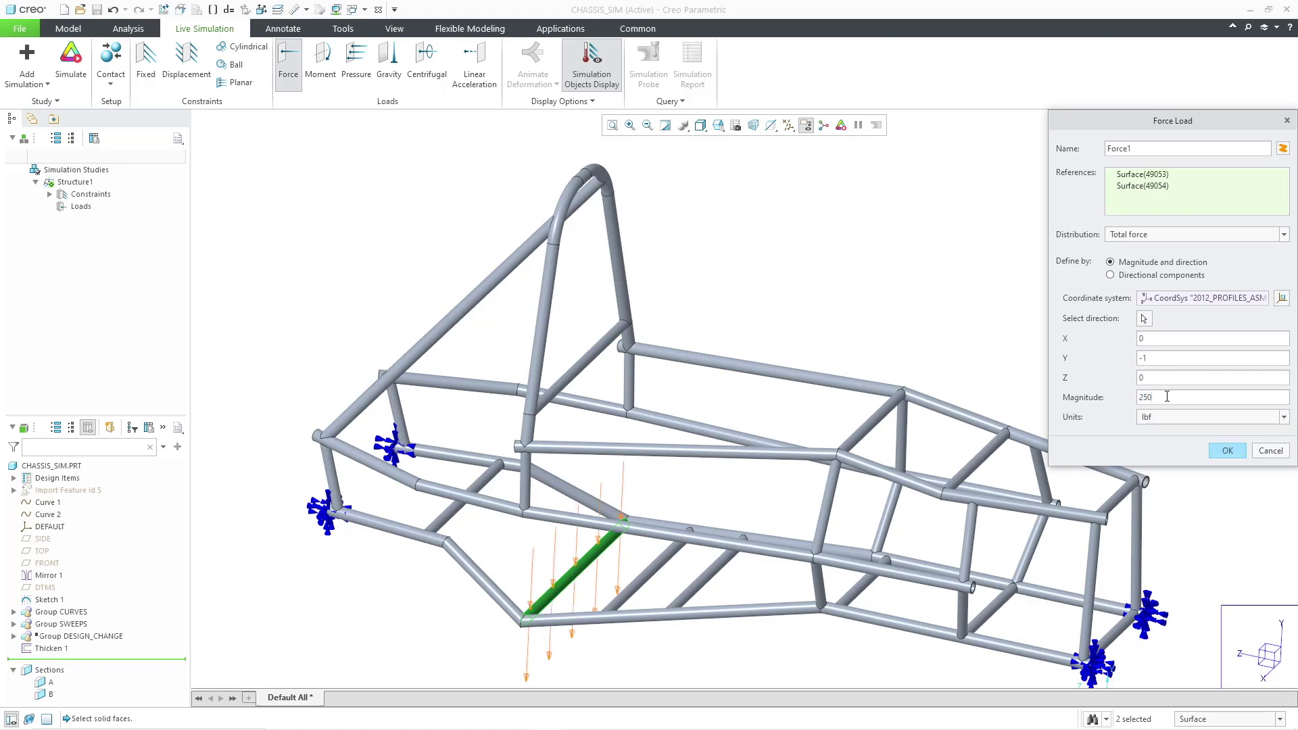
pyautogui.click(1216, 453)
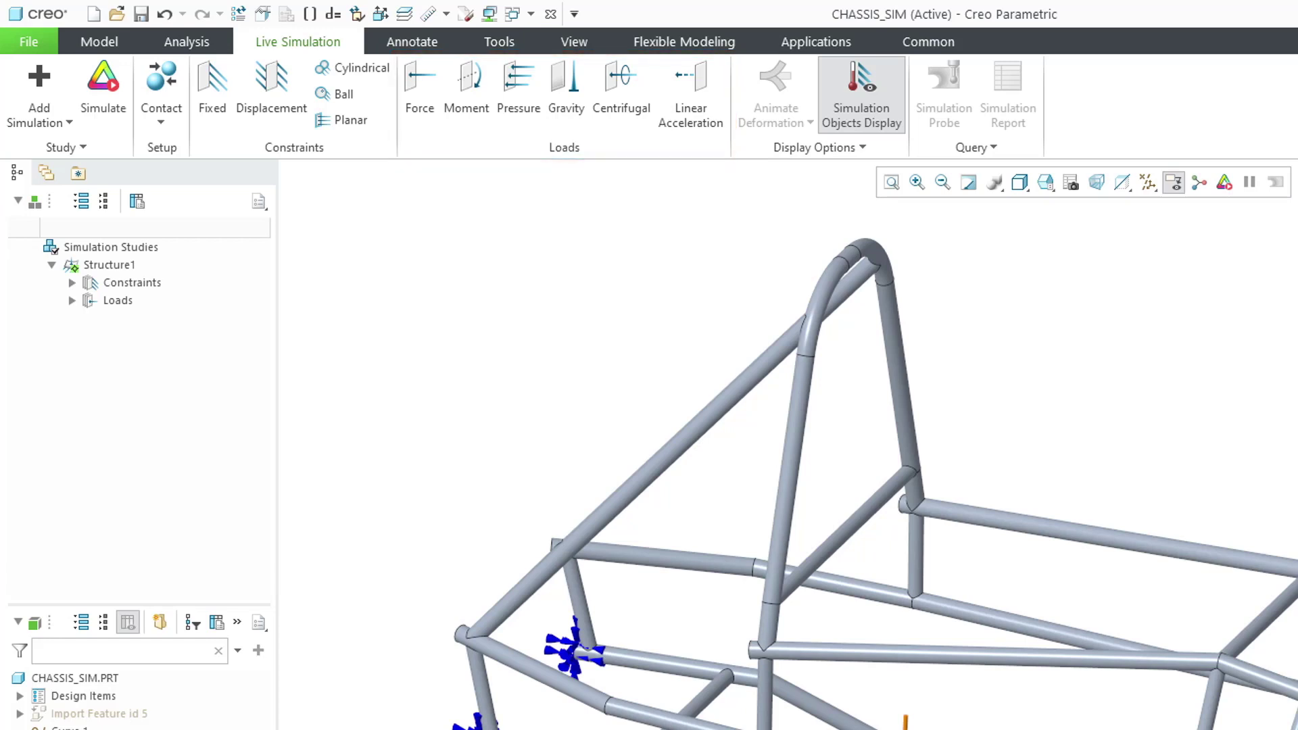
# Shift performance options slightly toward accuracy and include thermal effects in the study
pyautogui.click(63, 146)
pyautogui.click(114, 173)
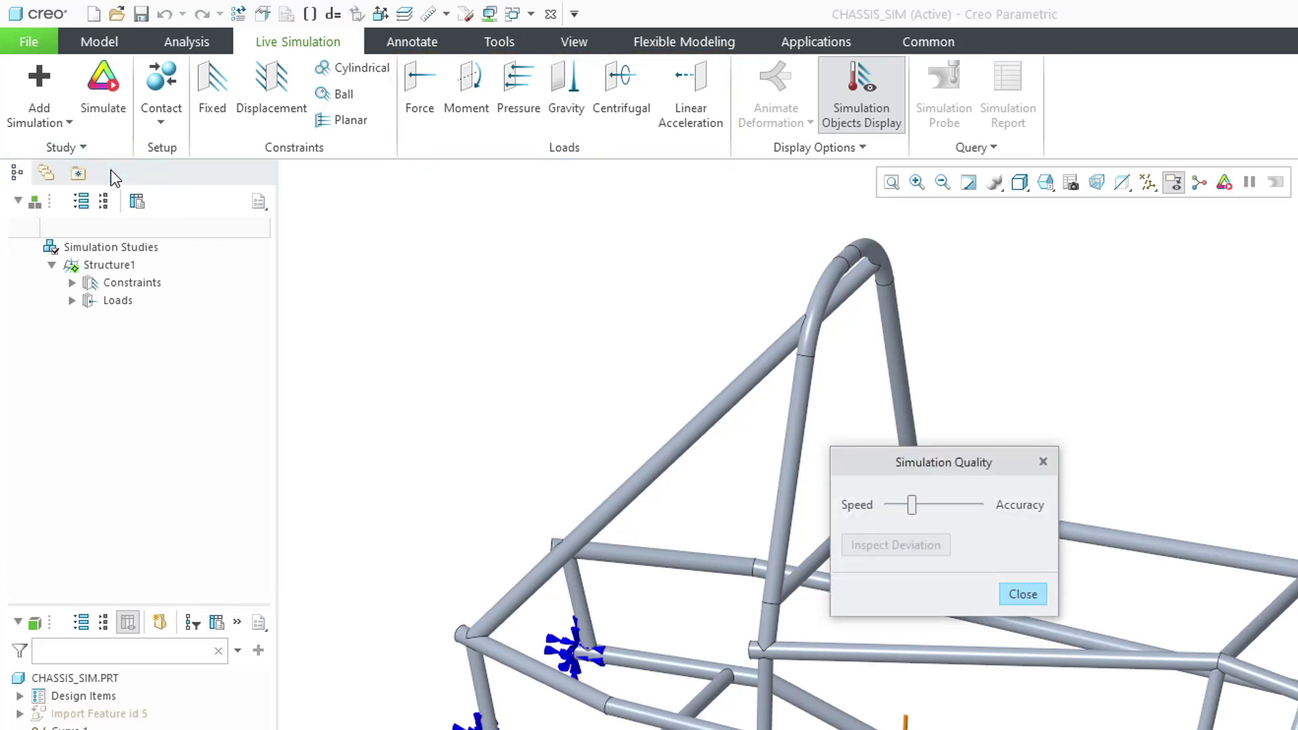
pyautogui.moveTo(911, 504); pyautogui.dragTo(923, 505)
pyautogui.click(1022, 592)
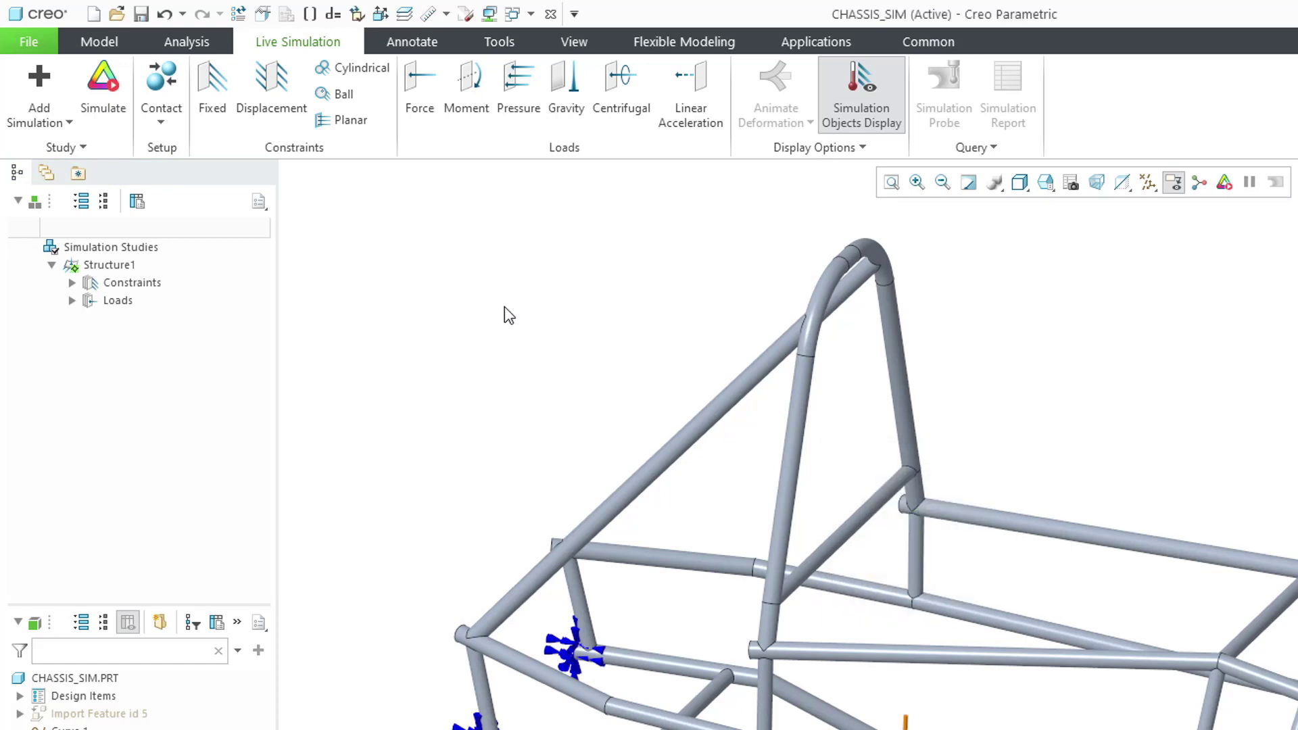
pyautogui.click(83, 148)
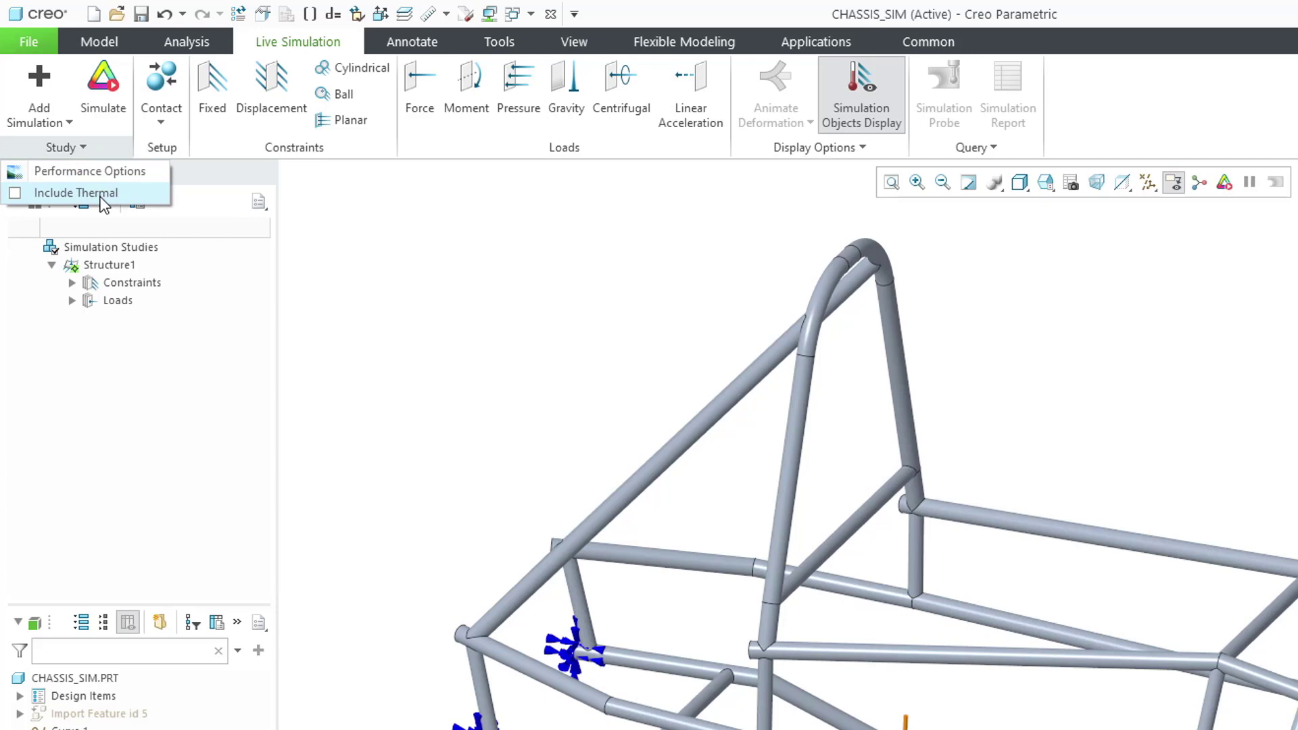
pyautogui.moveTo(76, 194)
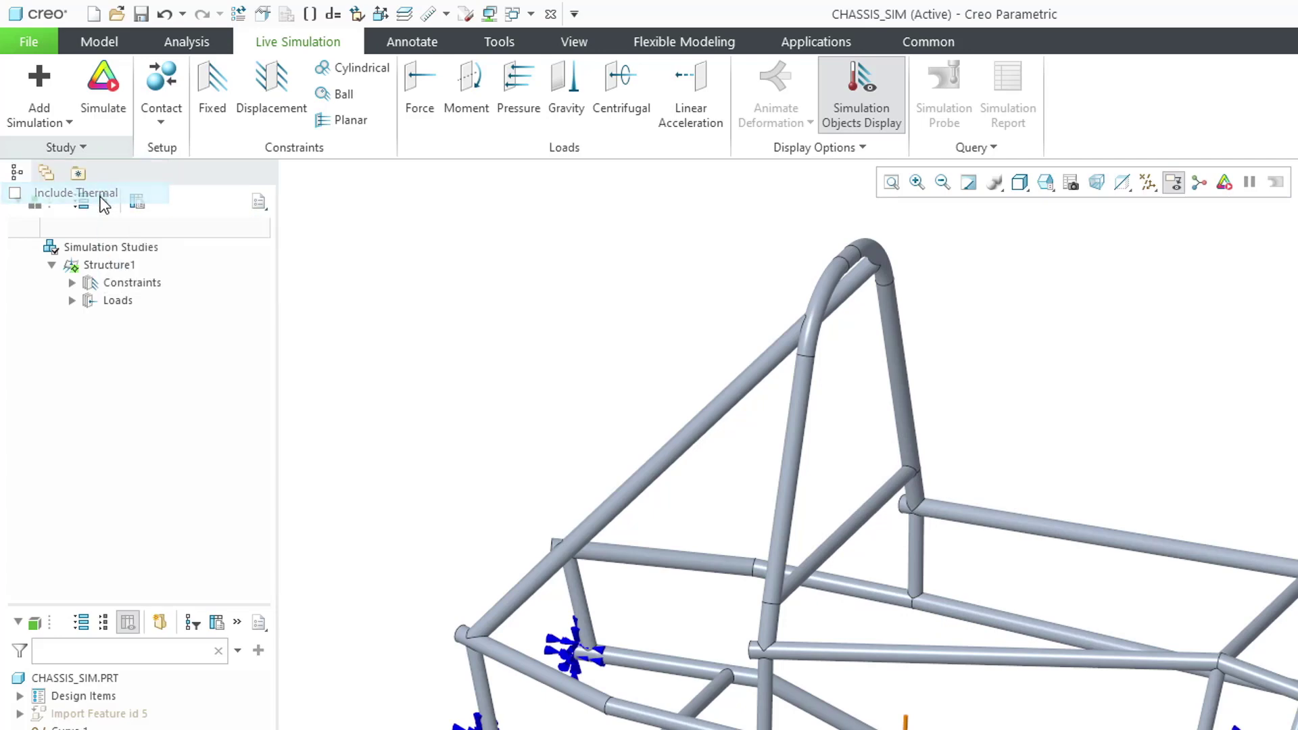
pyautogui.click(102, 193)
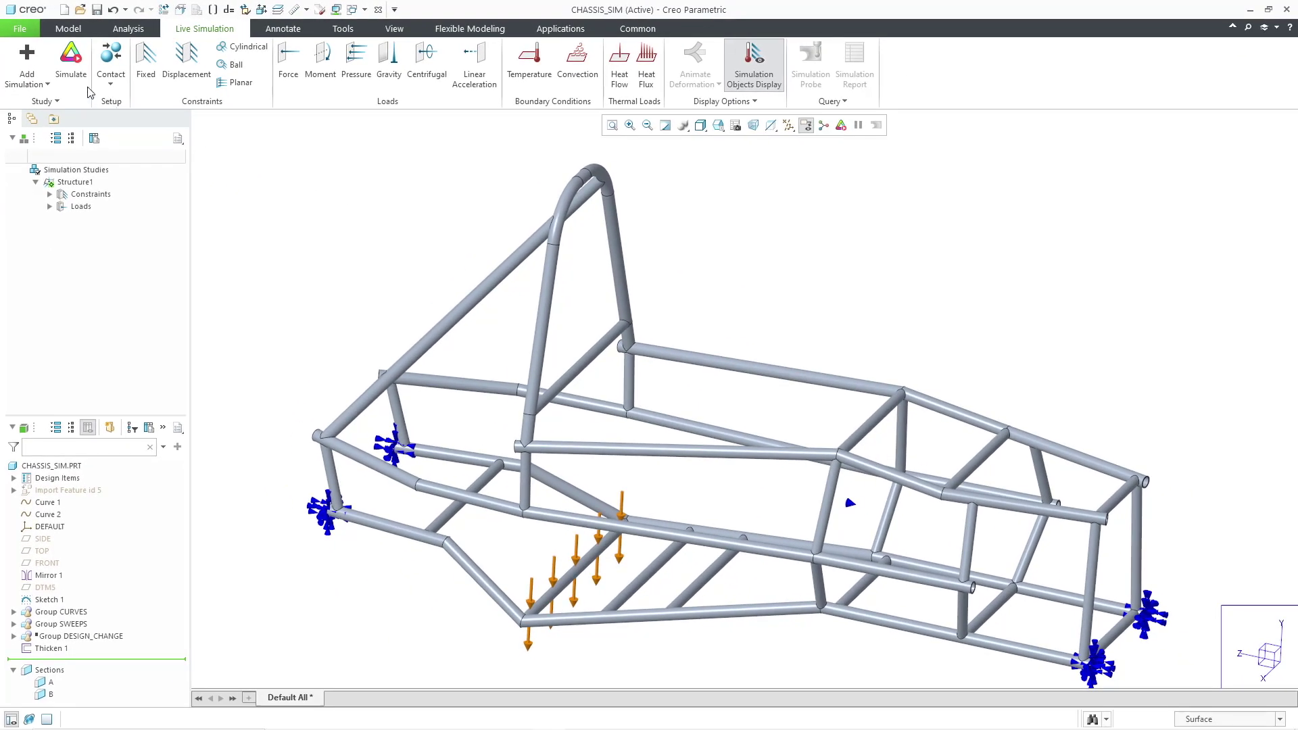
# Run the simulation, show von Mises stress in MPa (peak 620.18), and open the probe
pyautogui.click(71, 64)
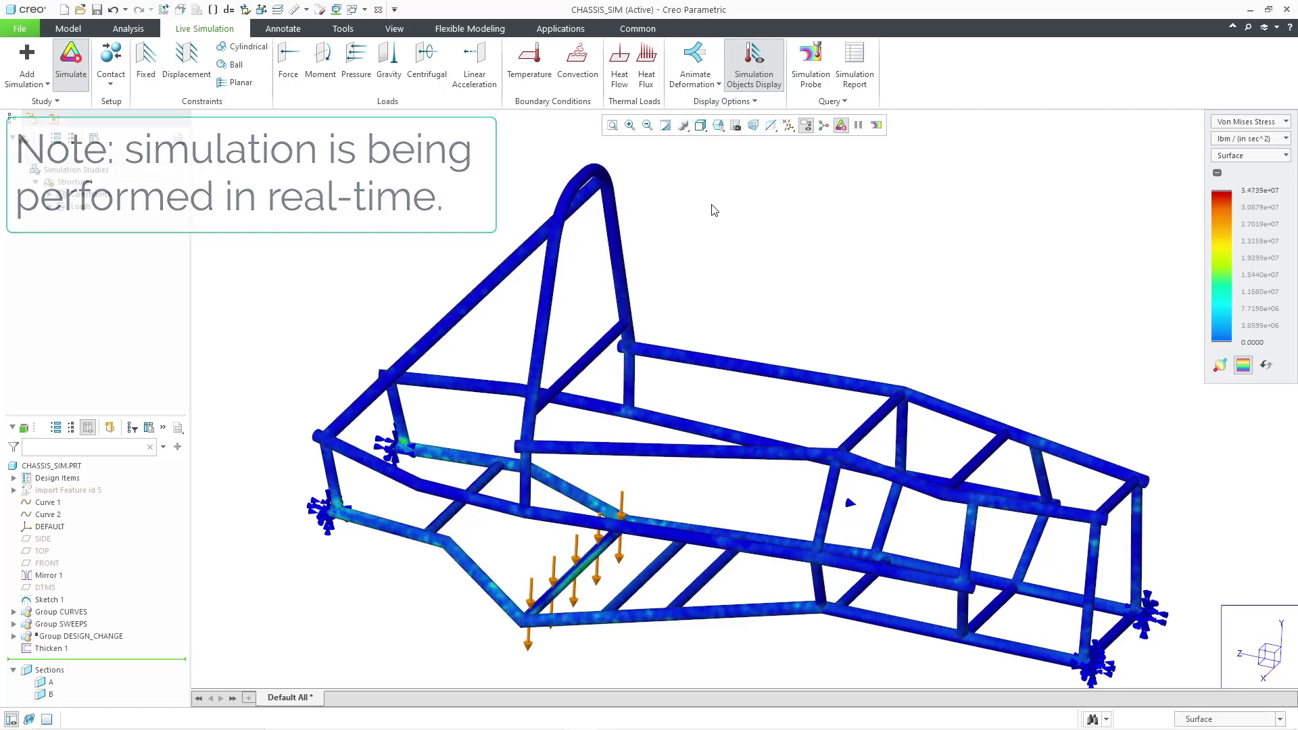
pyautogui.click(1231, 143)
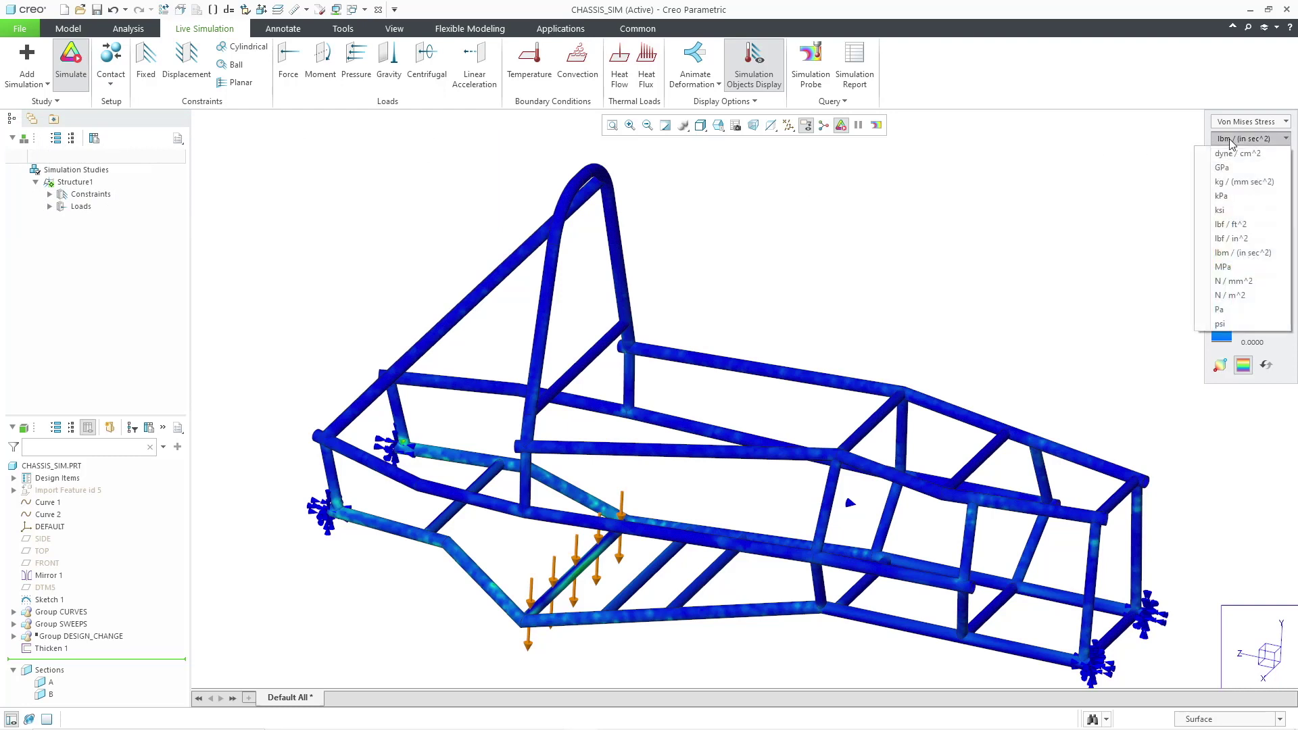
pyautogui.click(1223, 267)
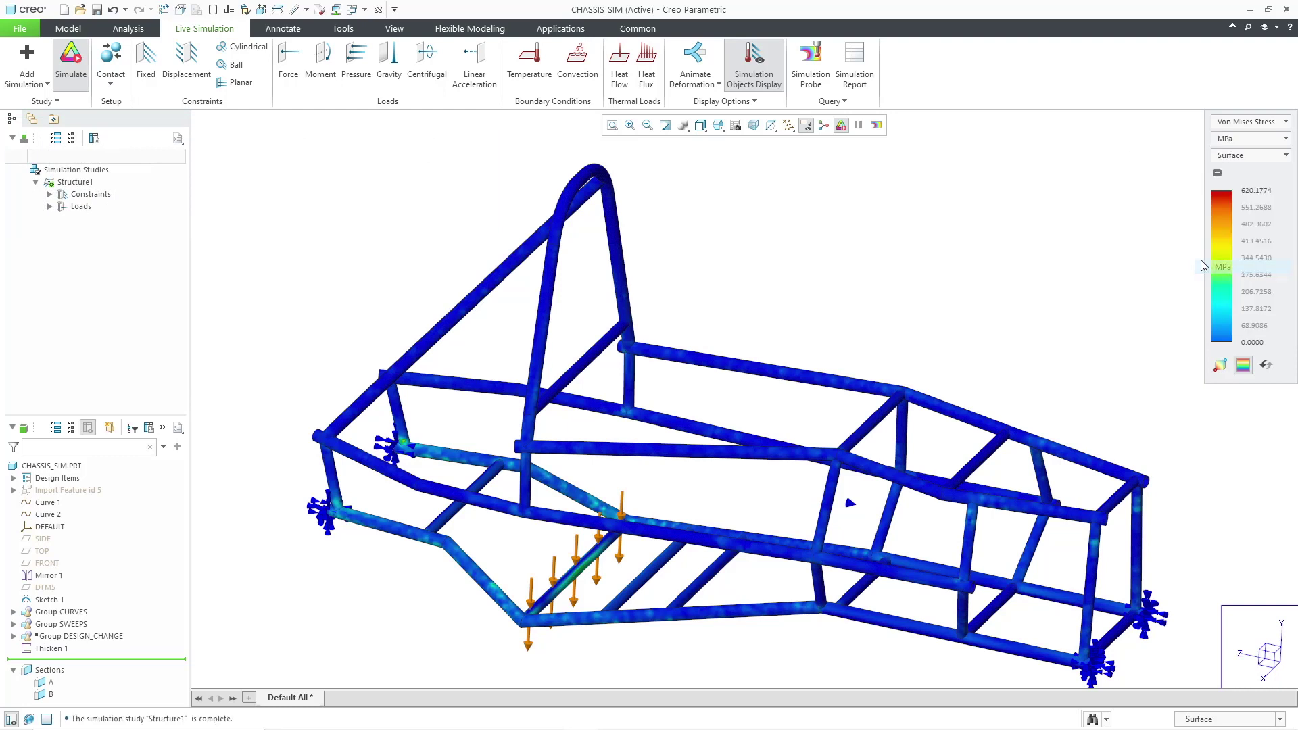
pyautogui.click(811, 76)
# Probe CHASSIS_SIM.PRT for its maximum stress, 620.177 MPa, then close the probe
pyautogui.click(380, 148)
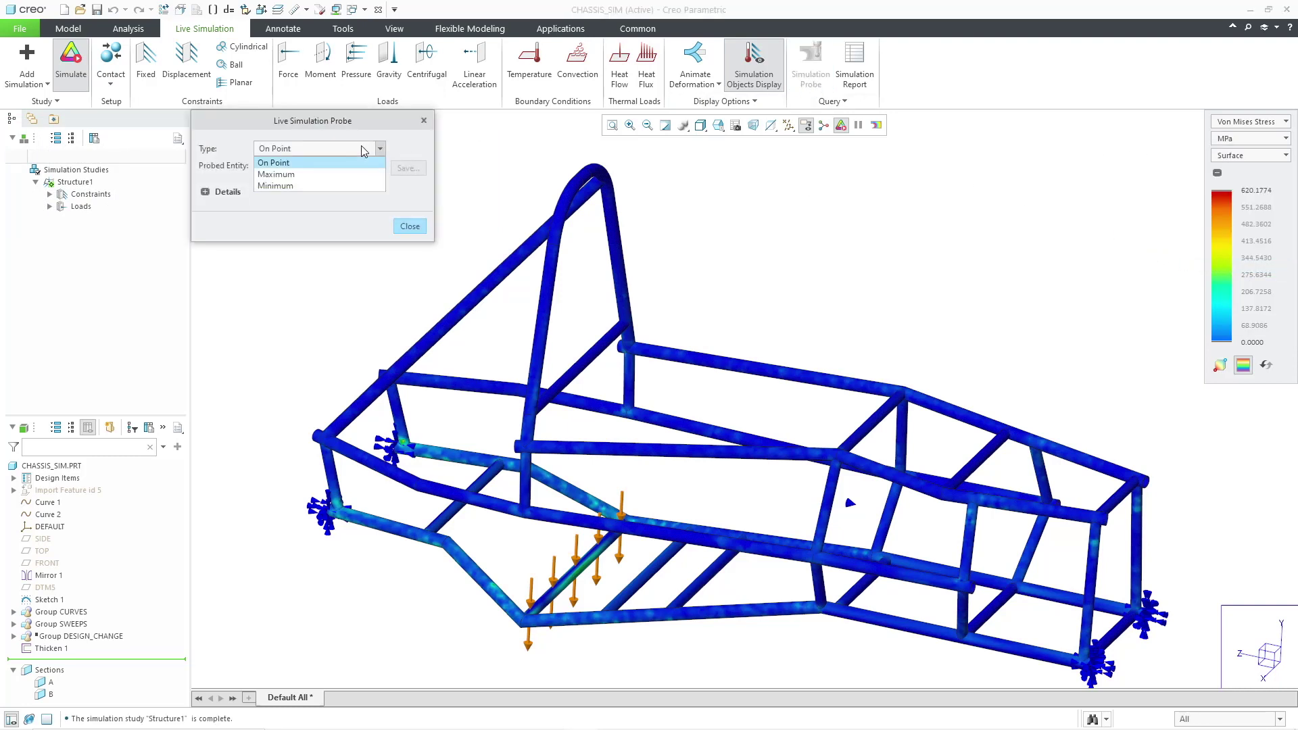
pyautogui.click(344, 169)
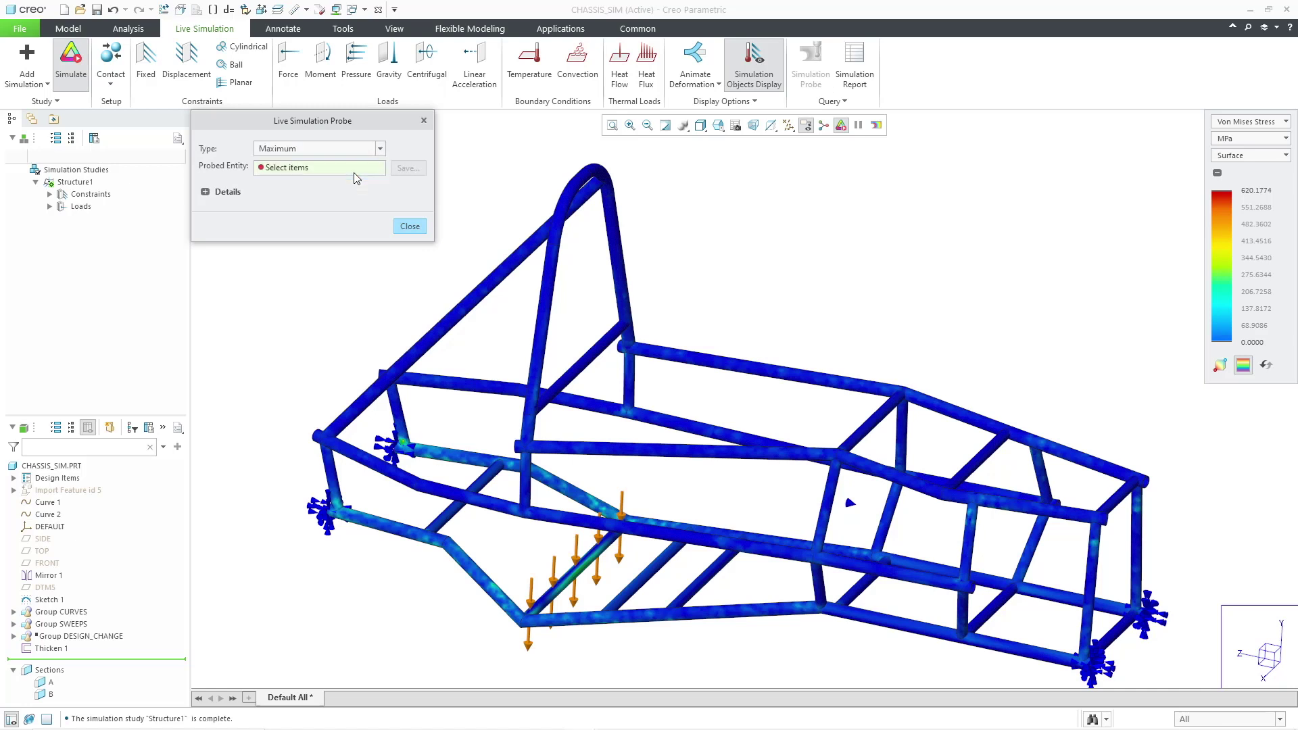
pyautogui.click(68, 467)
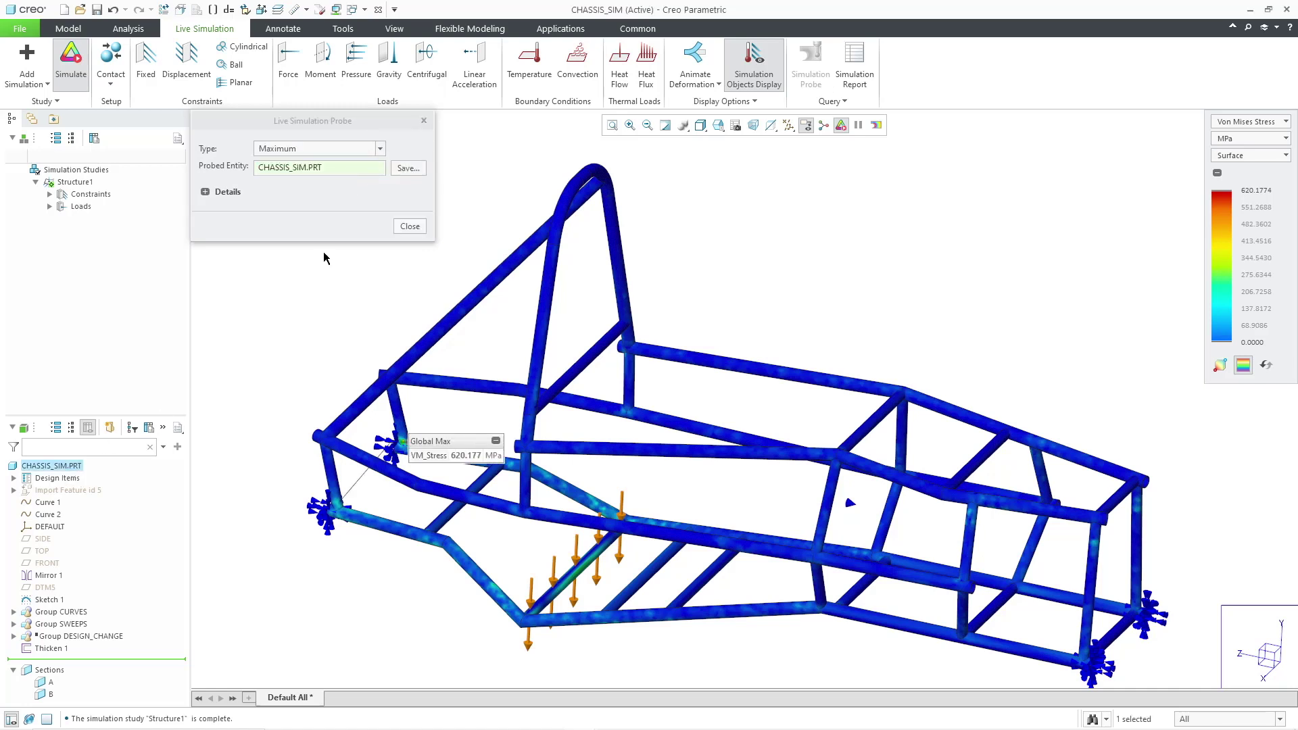
pyautogui.click(400, 226)
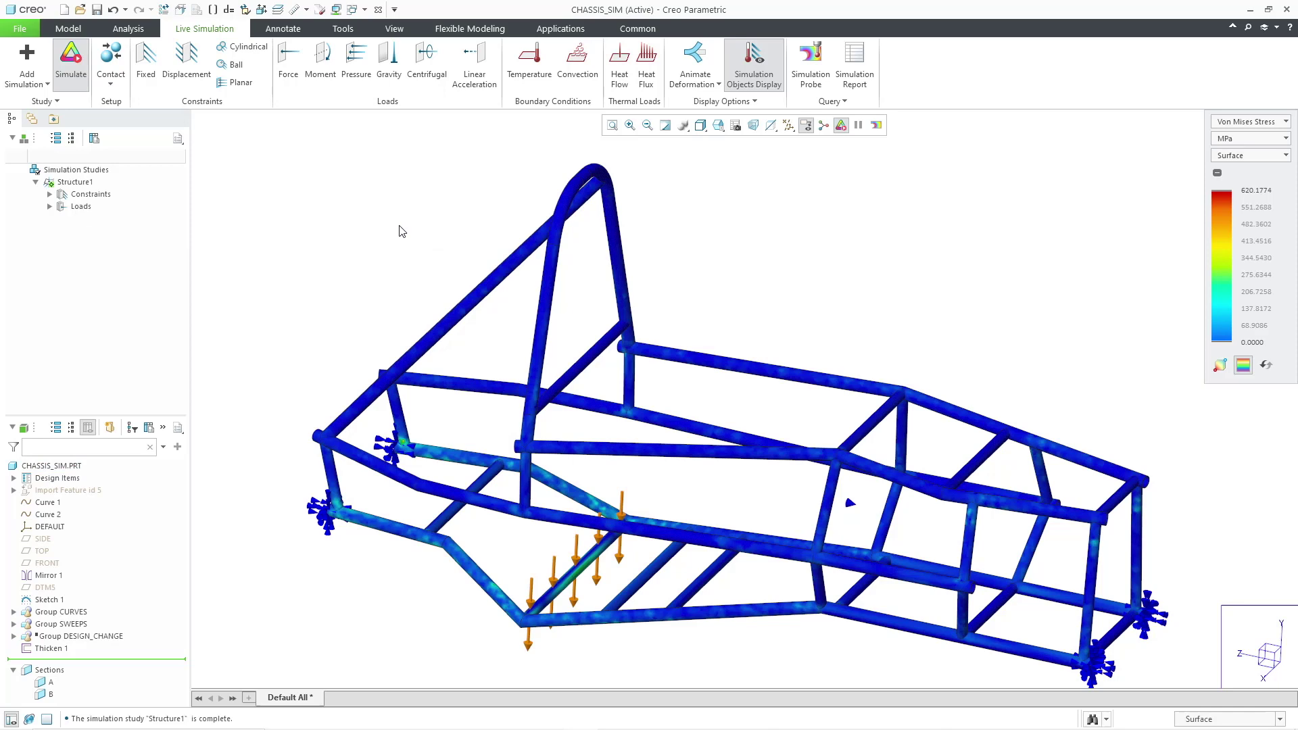
pyautogui.click(79, 30)
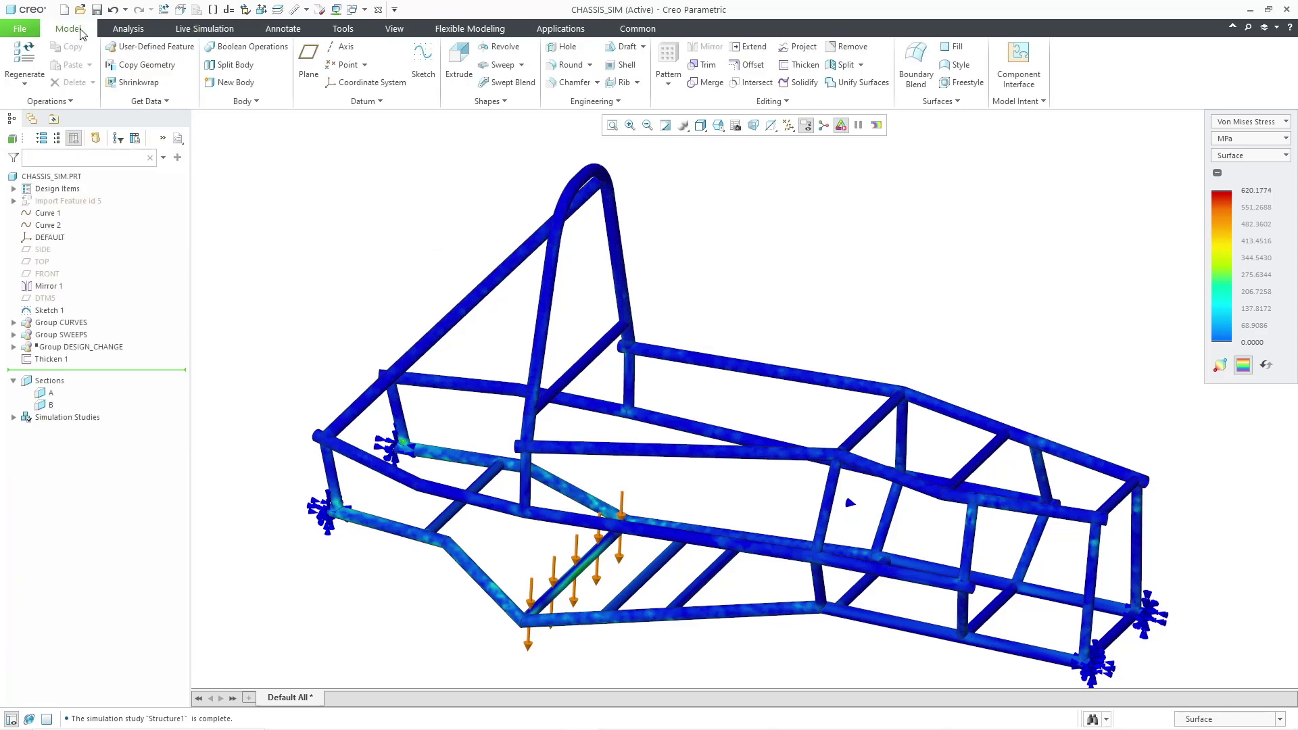
# Redefine Thicken 1 with a 0.125 wall thickness instead of 0.100
pyautogui.click(56, 363)
pyautogui.click(81, 297)
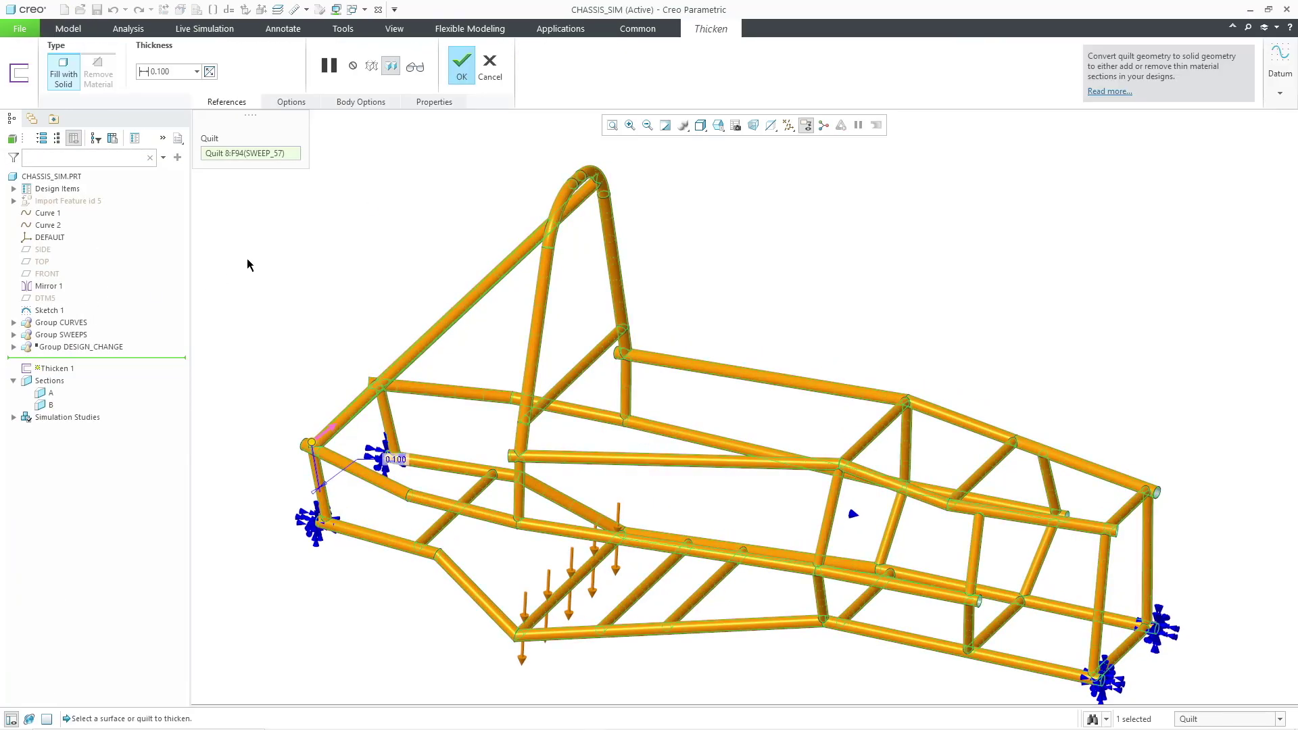
pyautogui.doubleClick(184, 73)
pyautogui.write('.125')
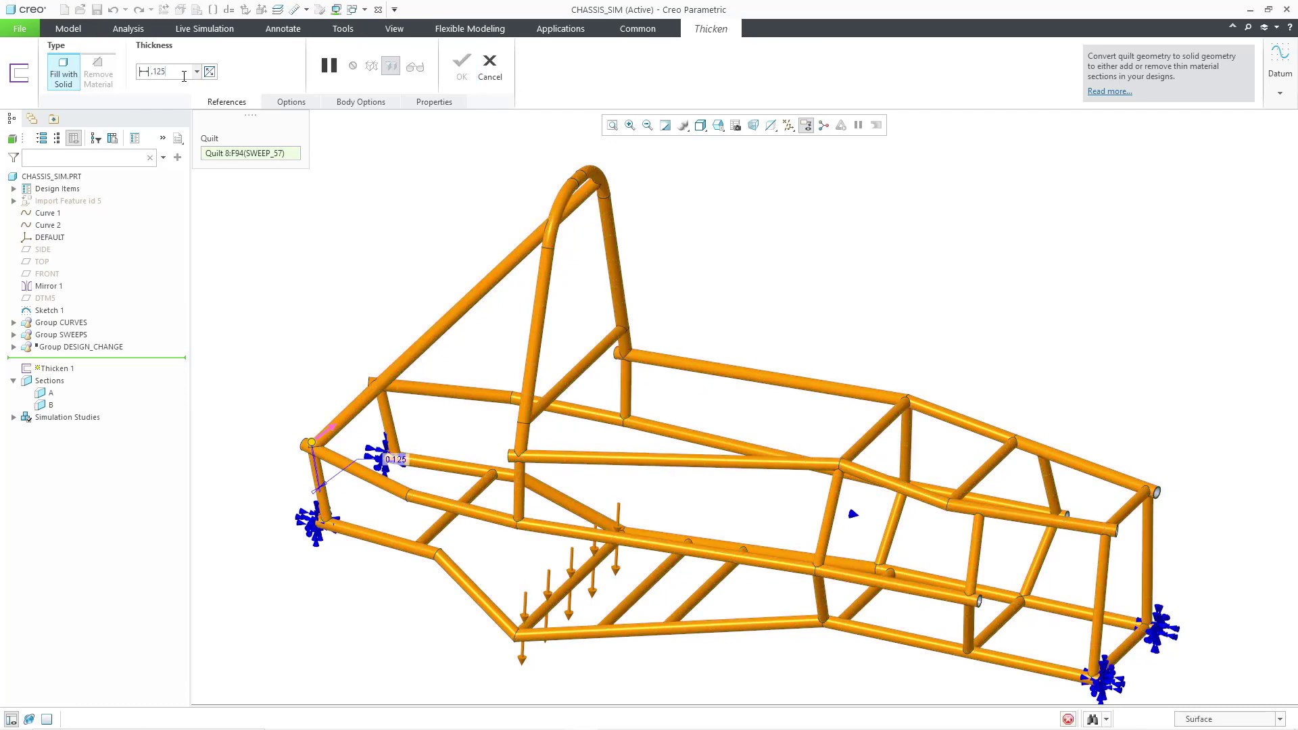
pyautogui.click(461, 69)
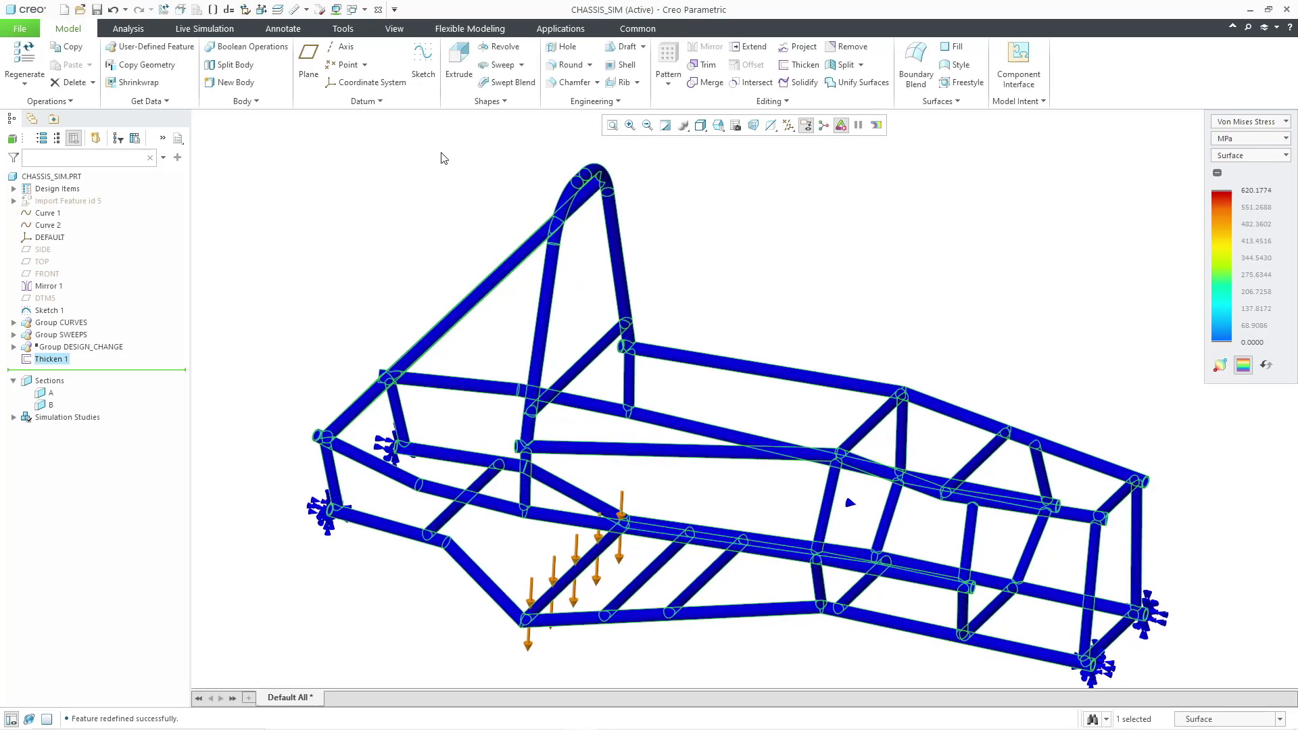
pyautogui.click(441, 158)
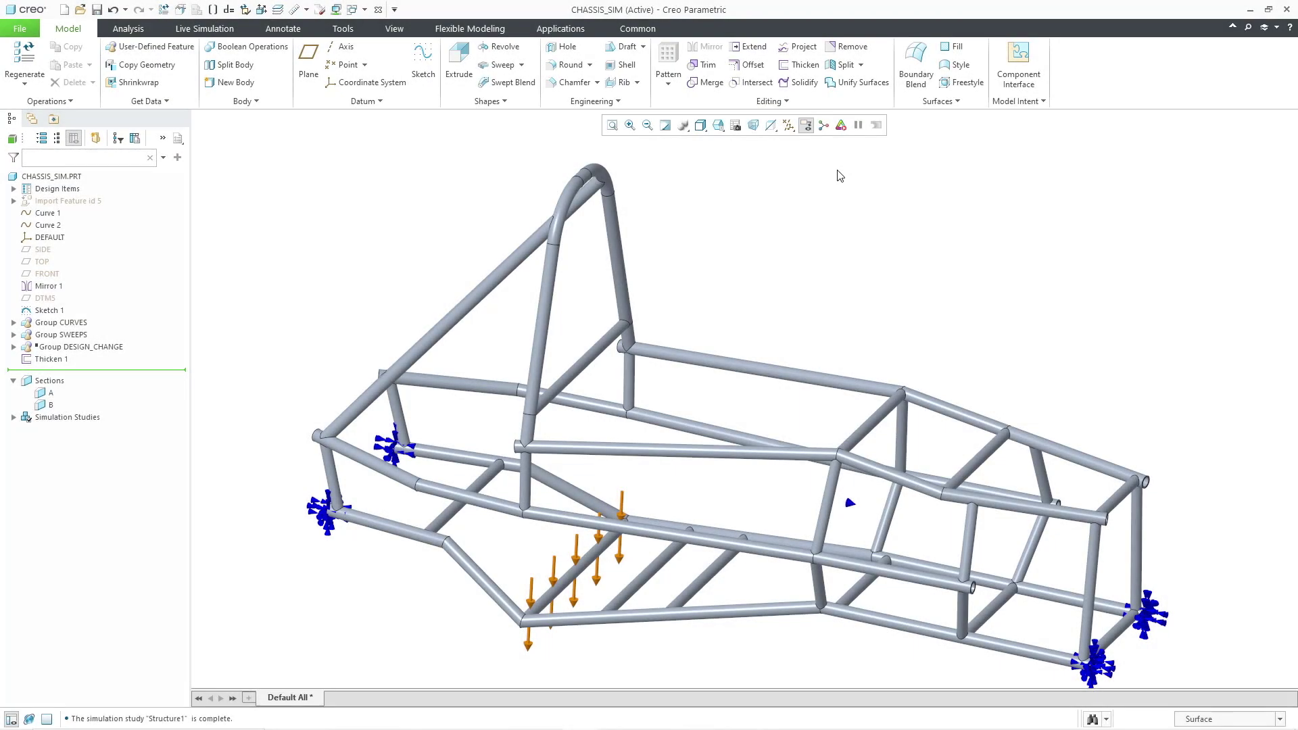
# Relaunch Ansys Simulation and confirm the Fixed1 constraint unchanged
pyautogui.click(554, 35)
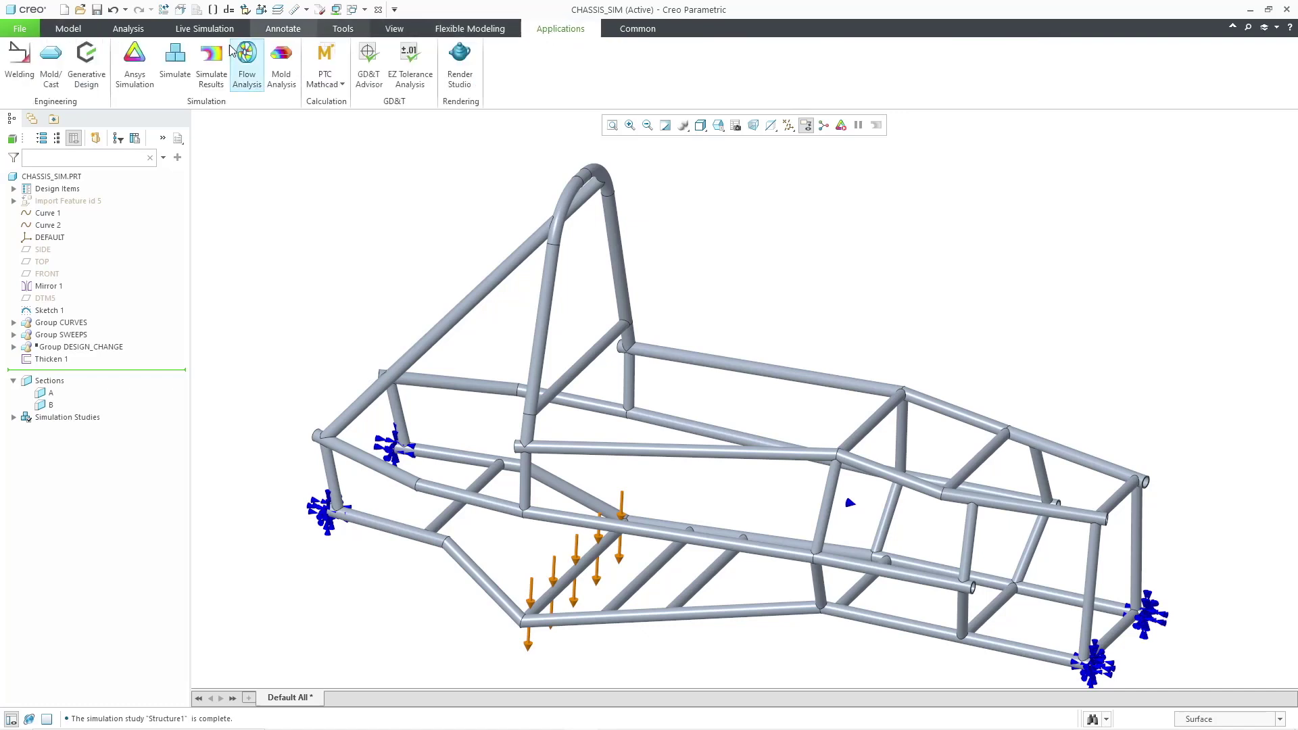
pyautogui.click(150, 78)
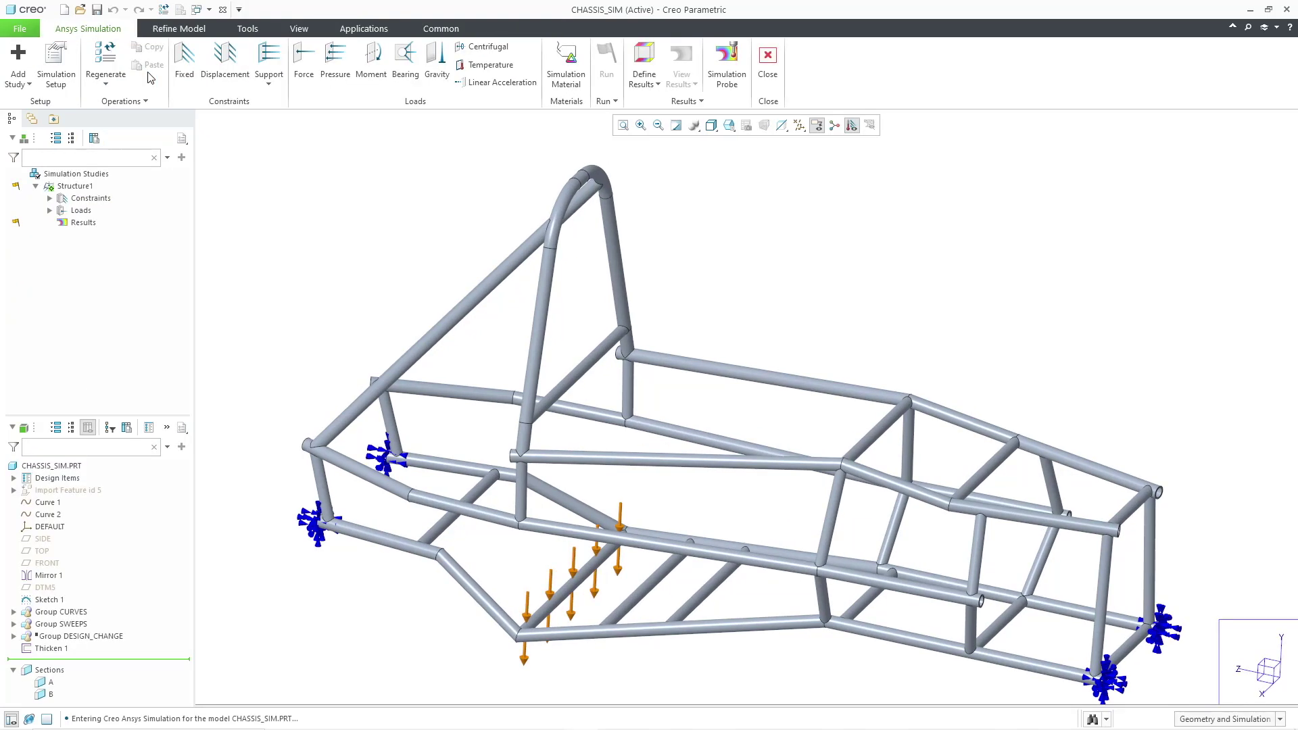
pyautogui.click(49, 198)
pyautogui.click(94, 210)
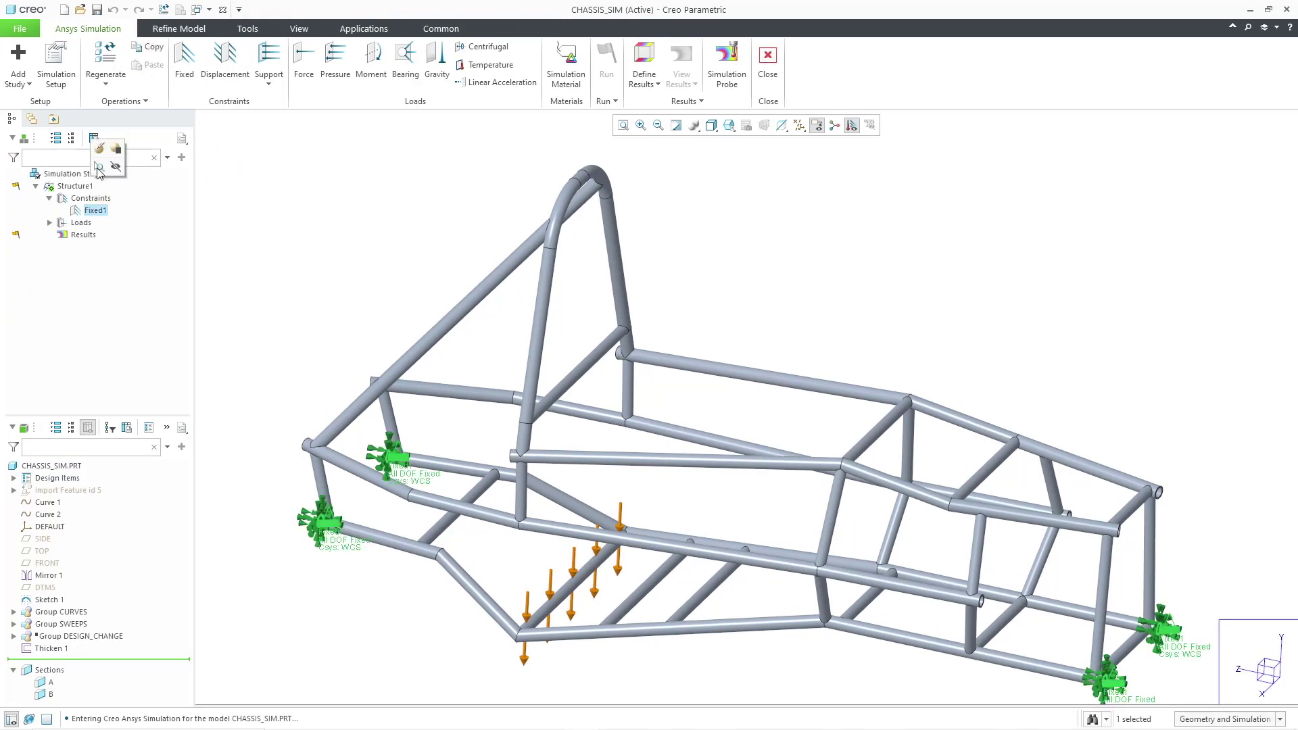
pyautogui.click(100, 148)
pyautogui.click(1220, 253)
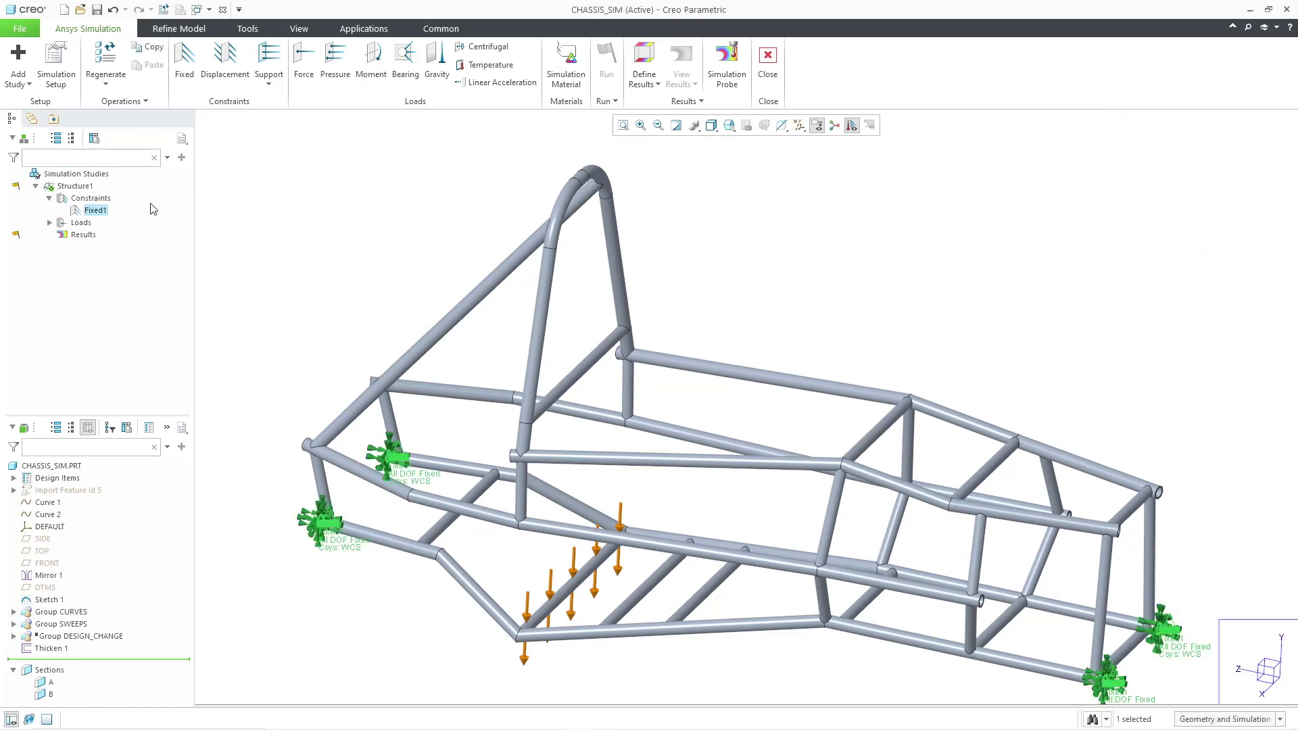
# Raise the Force1 load magnitude from 250 to 400 lbf
pyautogui.click(49, 221)
pyautogui.click(97, 234)
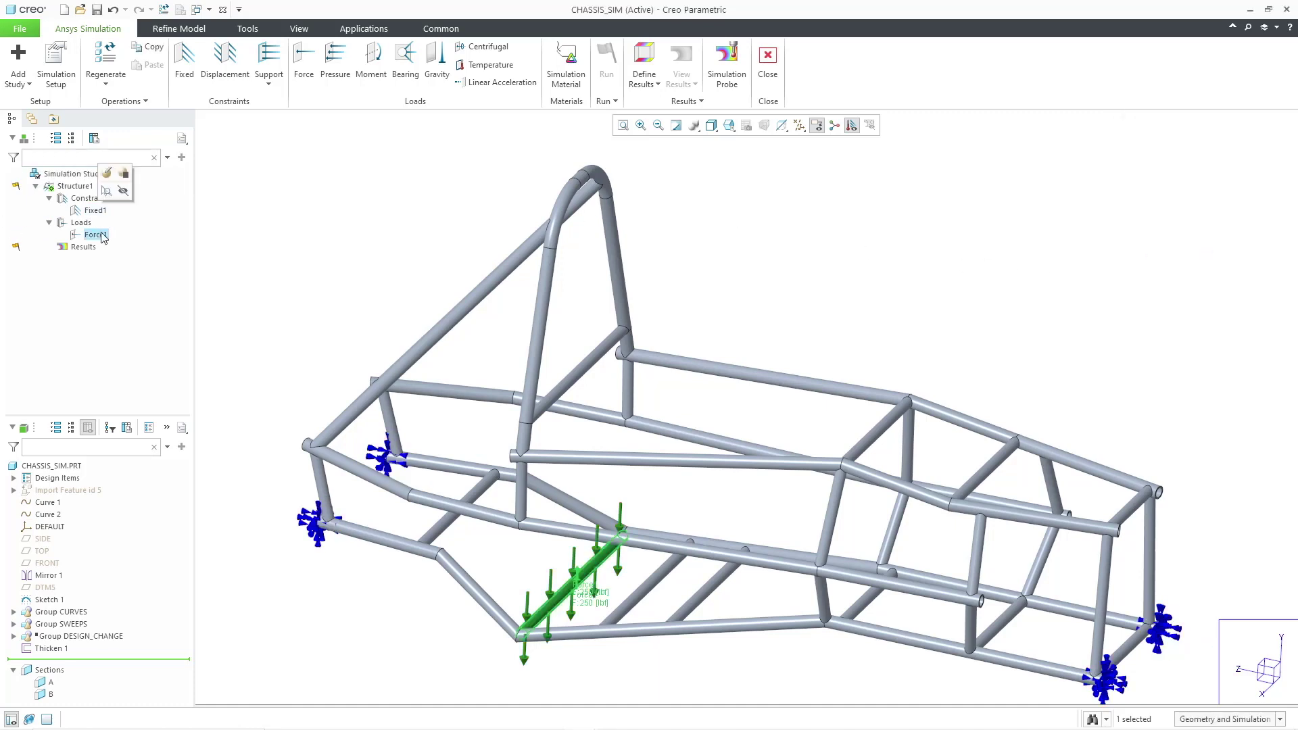
pyautogui.click(107, 173)
pyautogui.doubleClick(1187, 396)
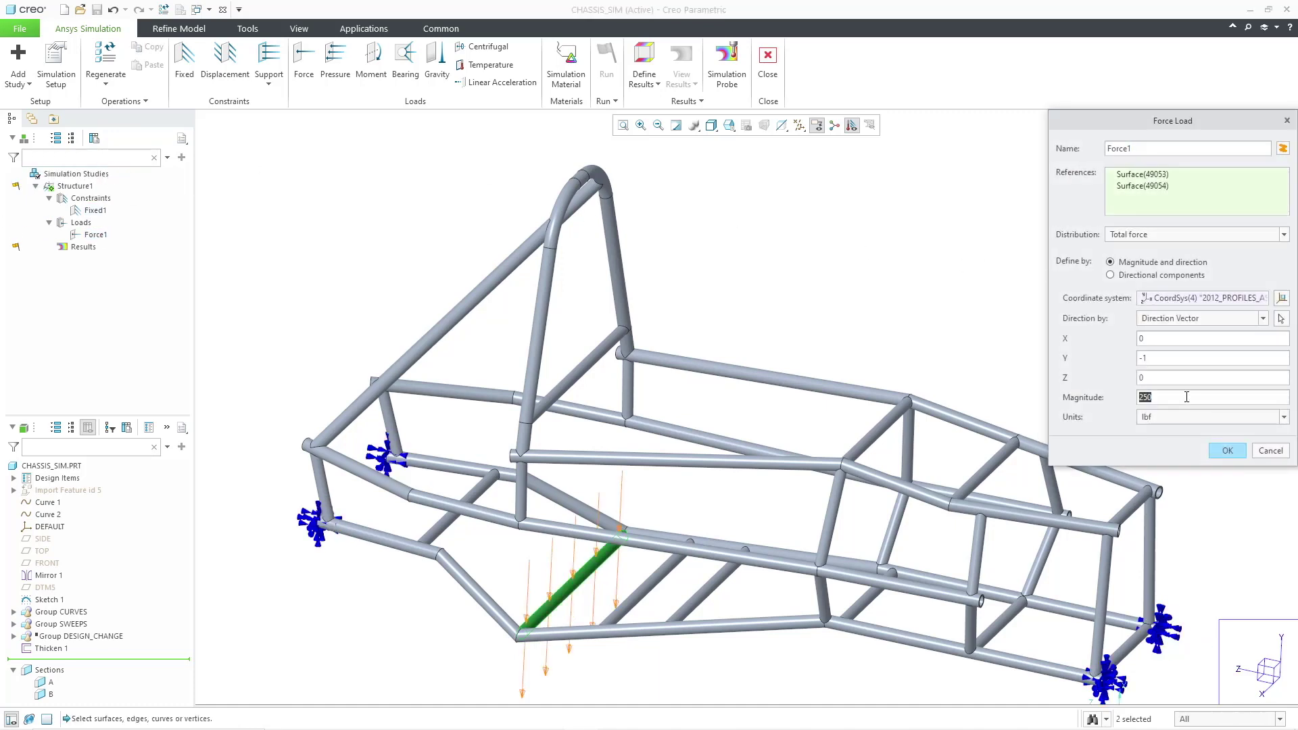
pyautogui.write('400')
pyautogui.click(1222, 449)
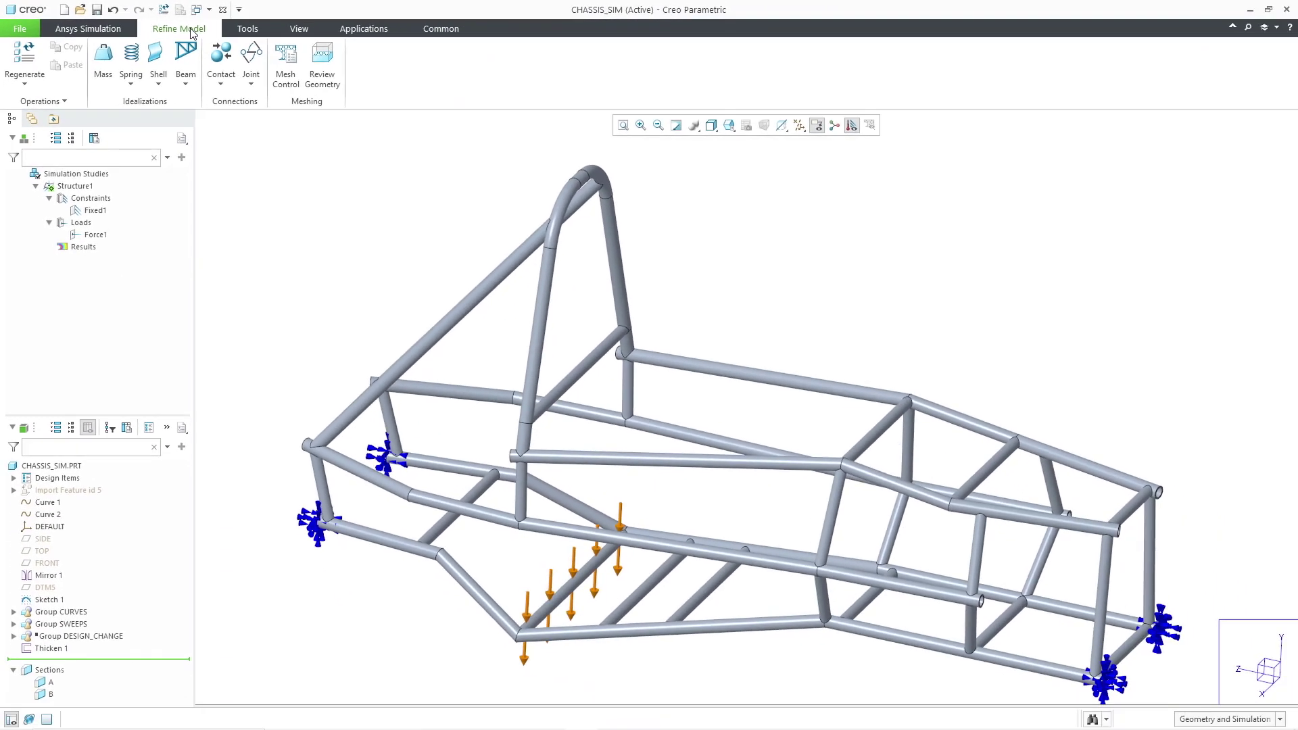
# Generate and display the chassis mesh: 284,233 nodes and 142,135 elements
pyautogui.click(286, 69)
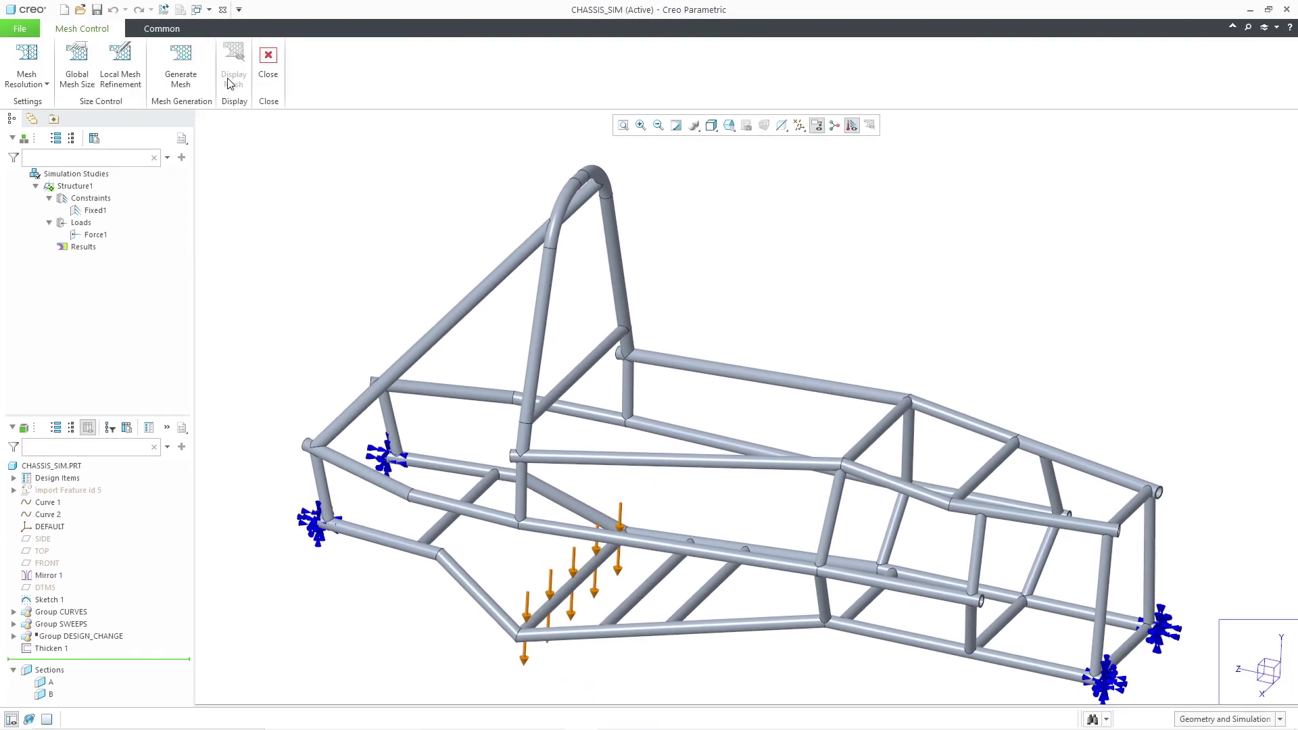
pyautogui.click(192, 87)
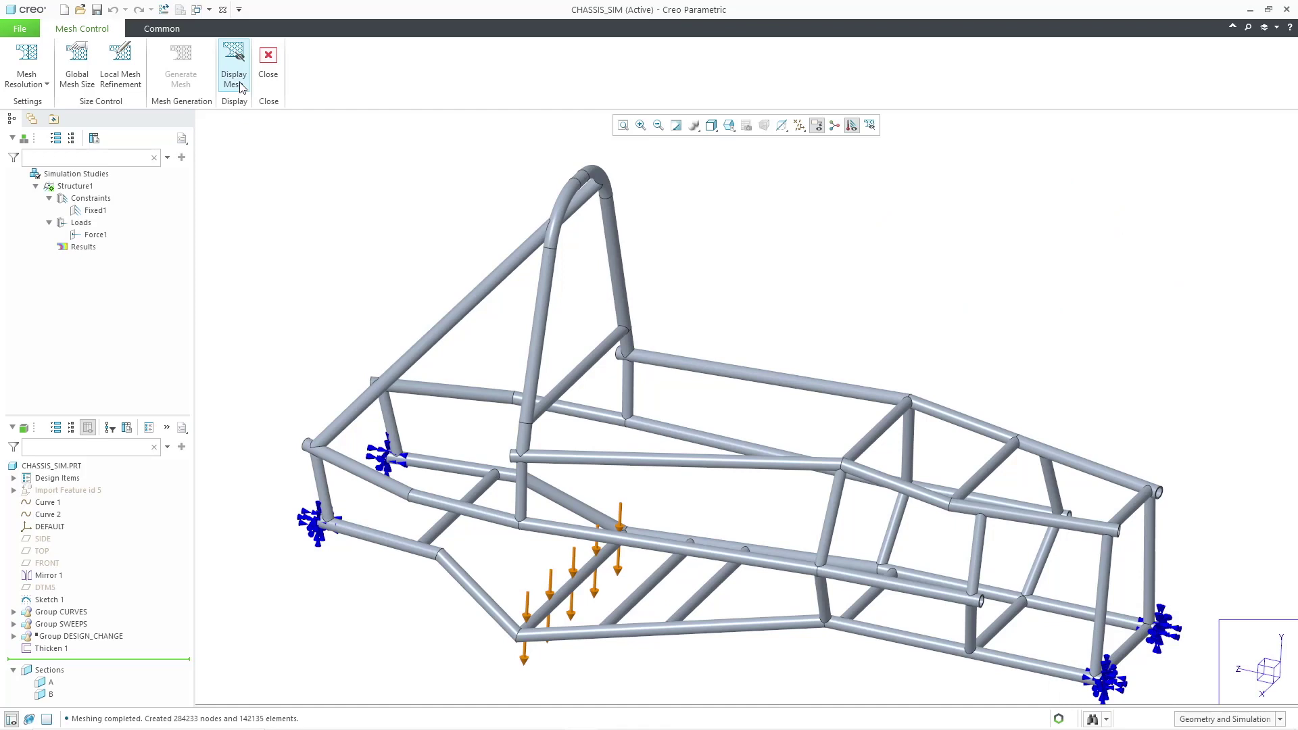
pyautogui.click(241, 88)
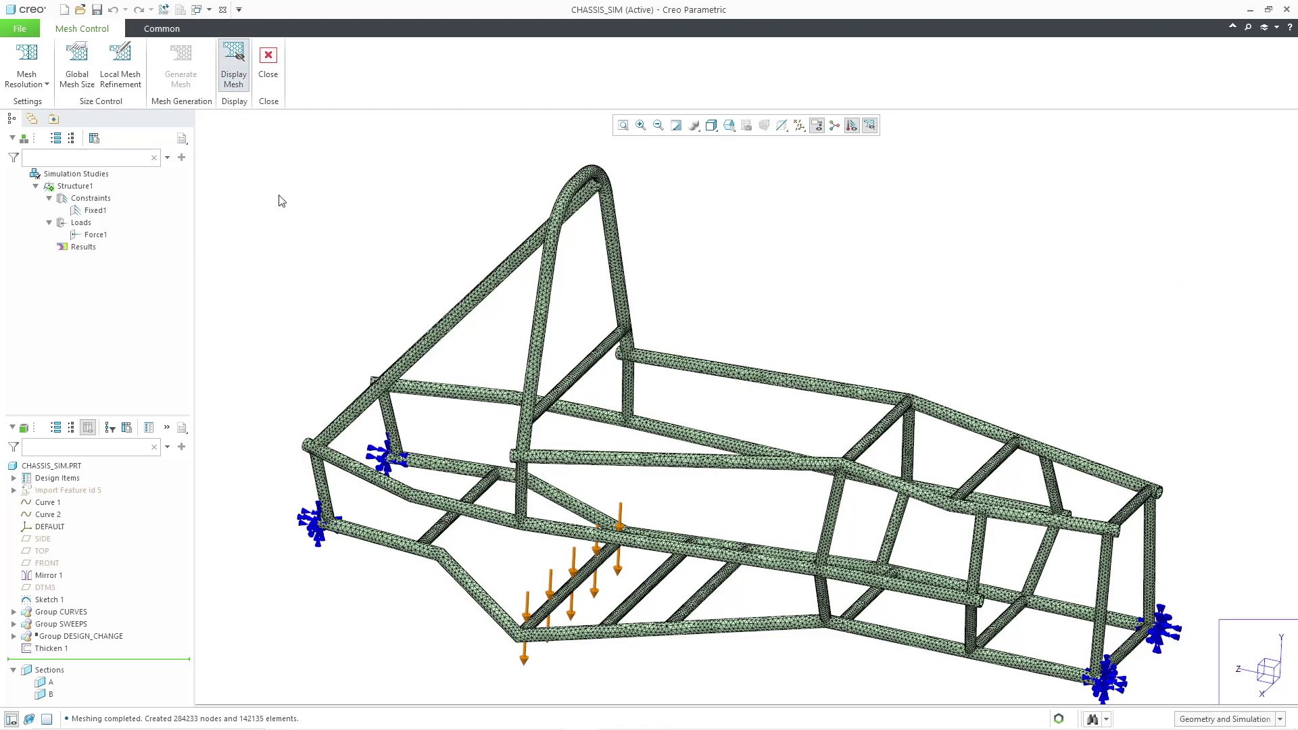
# Check mesh resolution and add a global mesh size control to the study
pyautogui.click(31, 79)
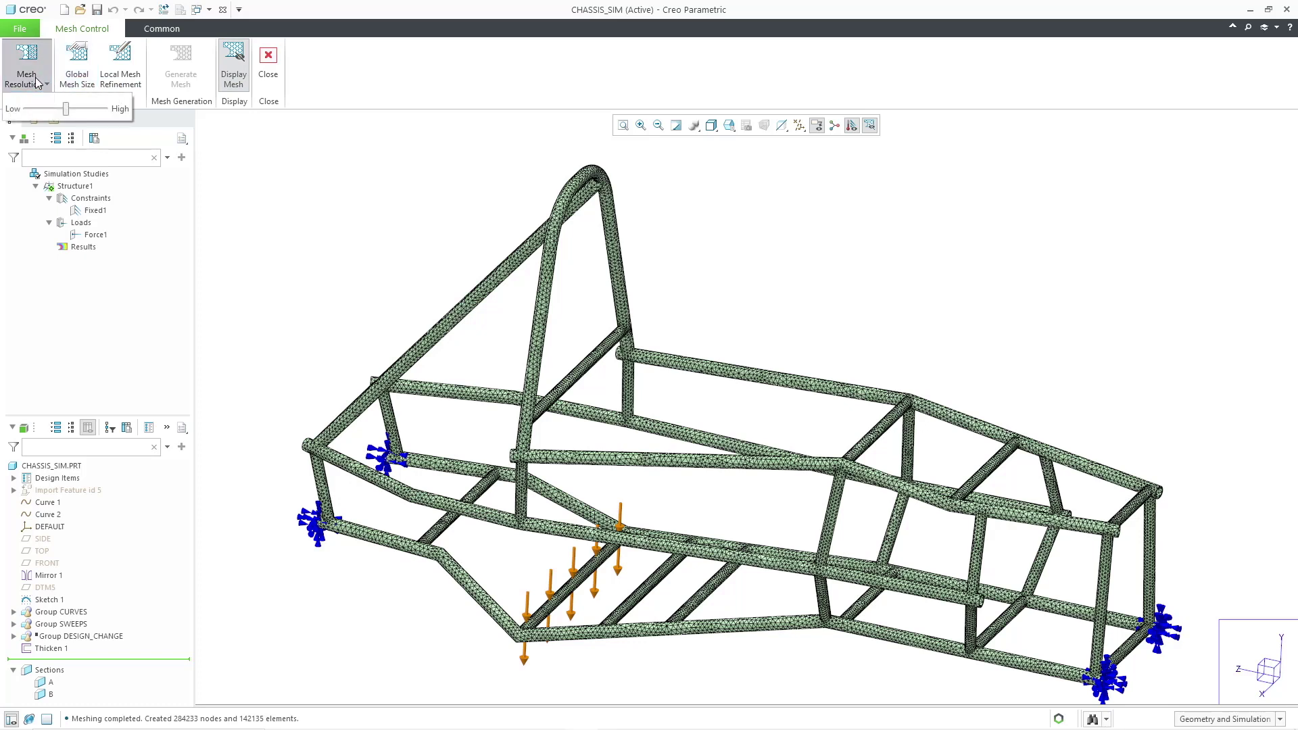
pyautogui.click(76, 66)
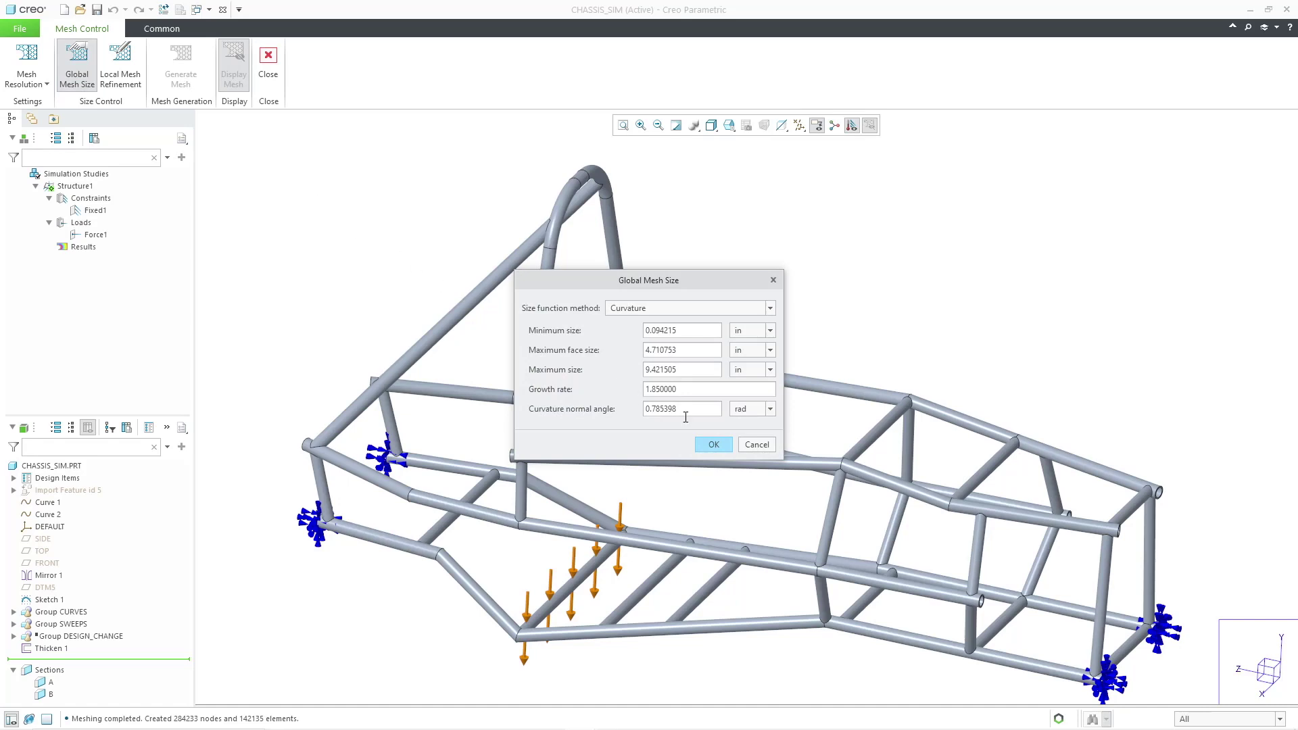
pyautogui.click(722, 446)
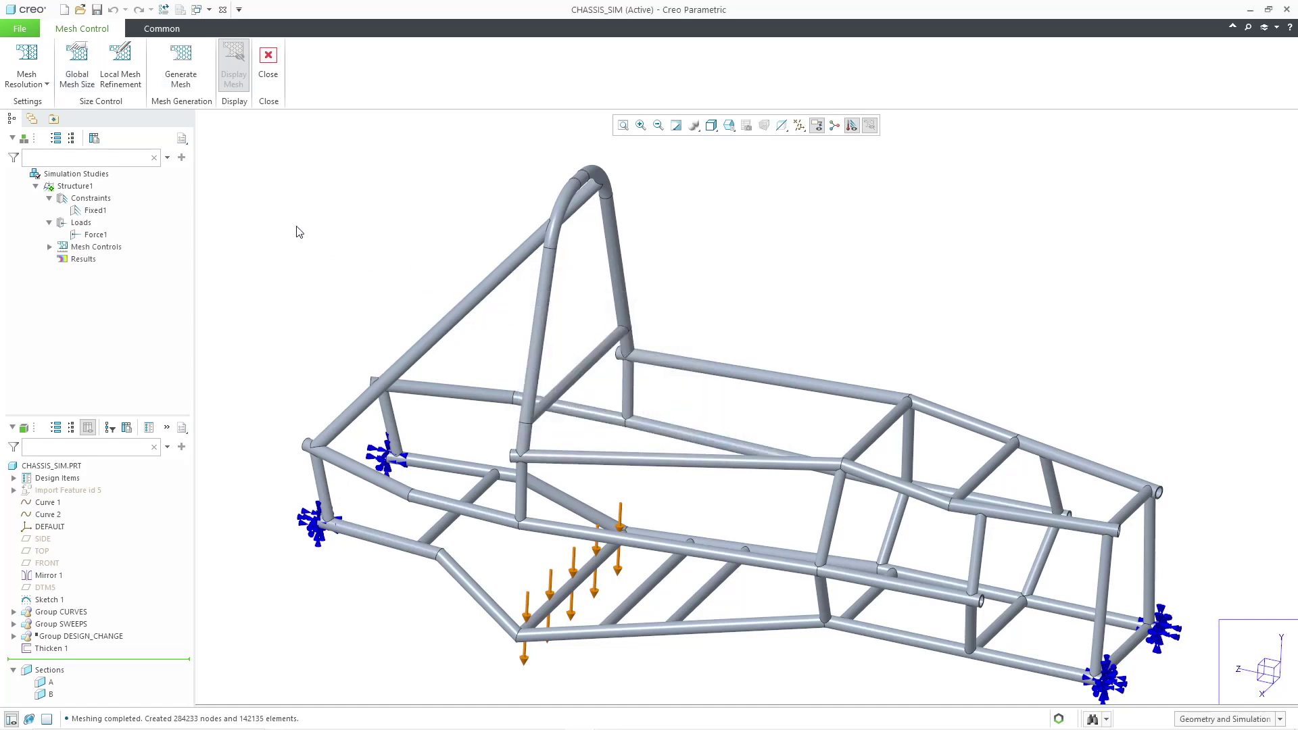
pyautogui.click(278, 84)
pyautogui.click(102, 30)
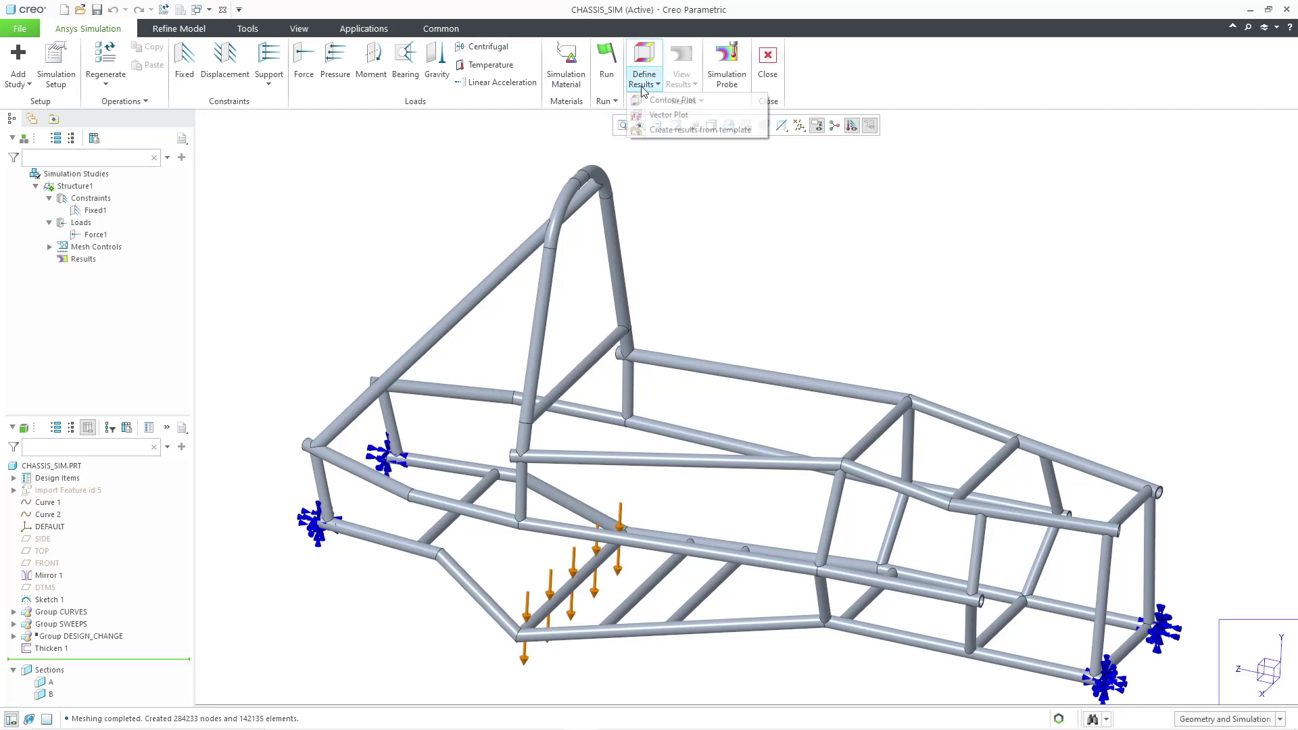
# Add a Maximum Shear Stress 1 contour result and solve the Structure1 study
pyautogui.click(662, 102)
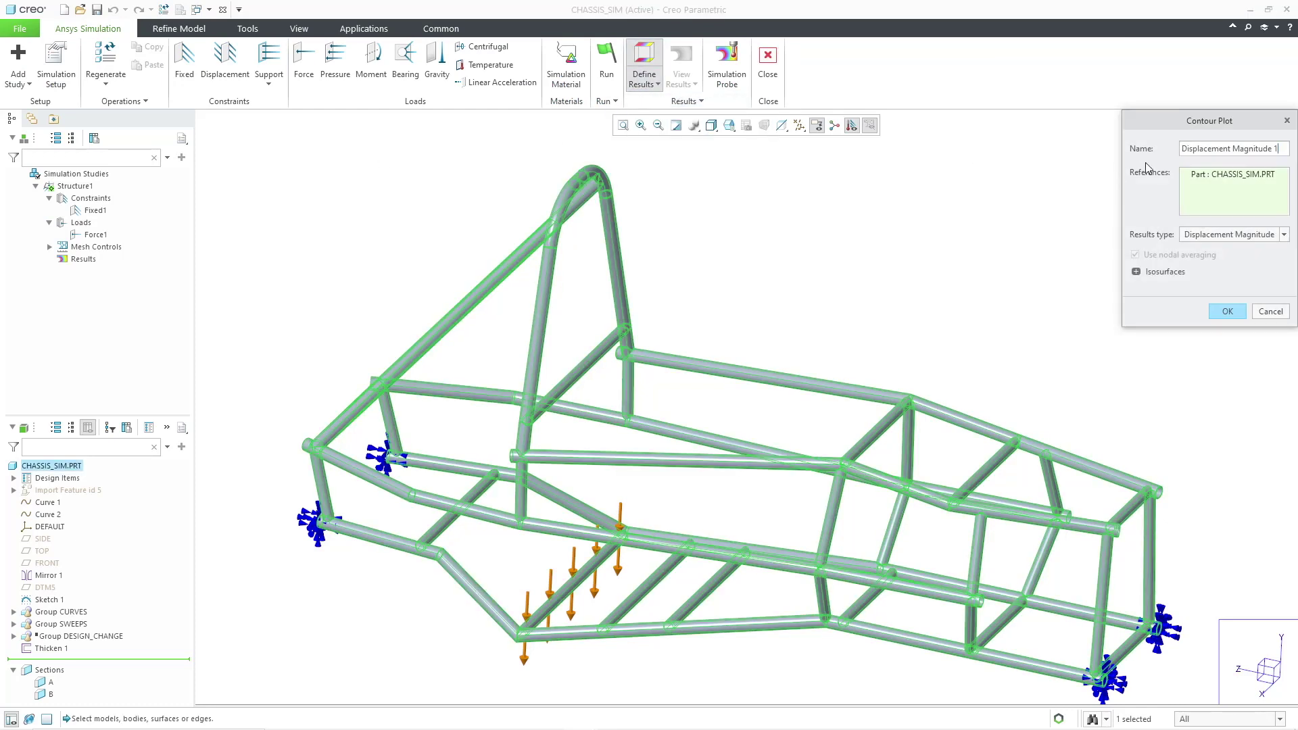
pyautogui.click(1236, 234)
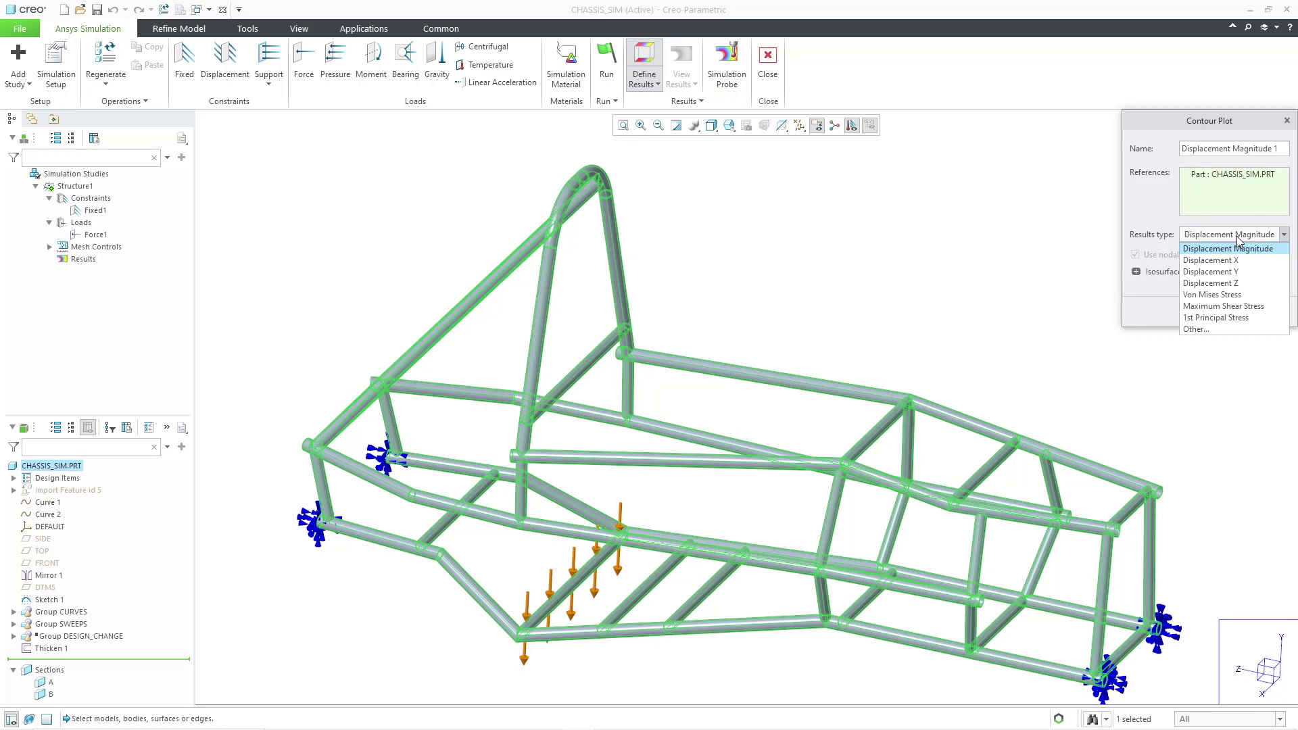
pyautogui.click(1267, 307)
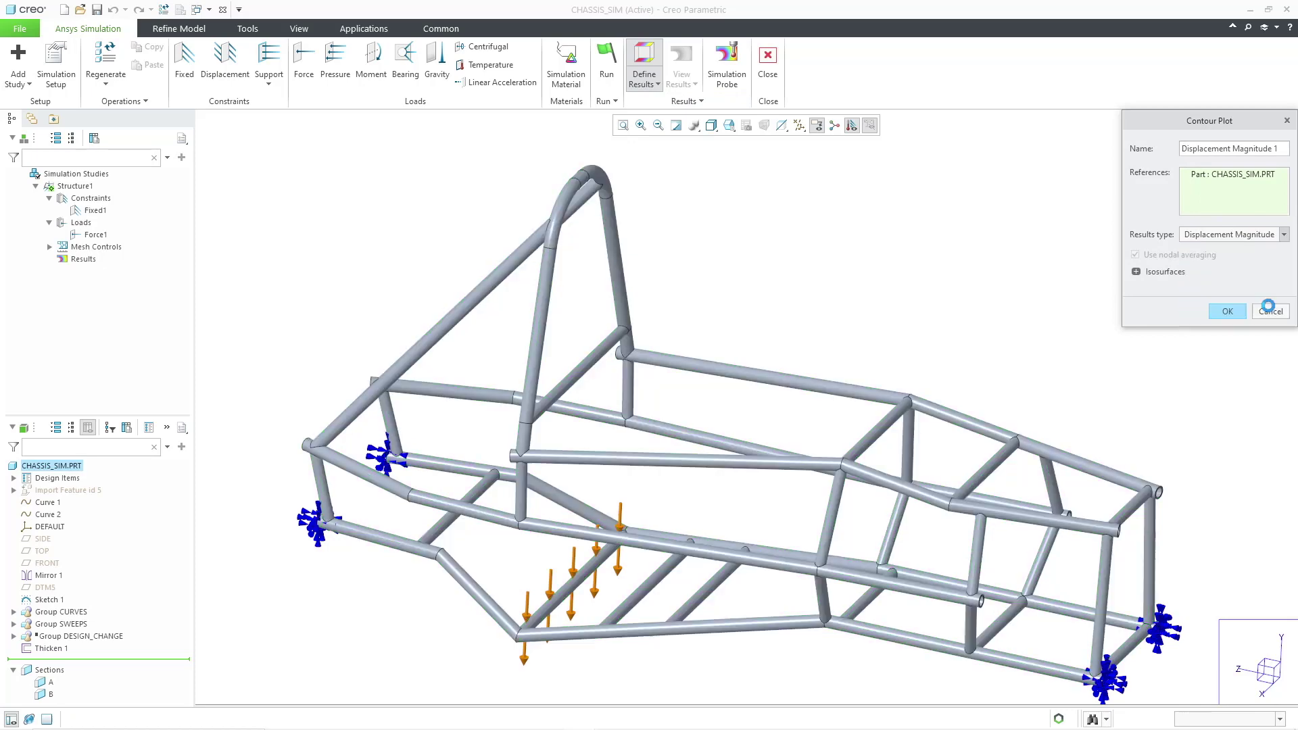
pyautogui.click(1229, 312)
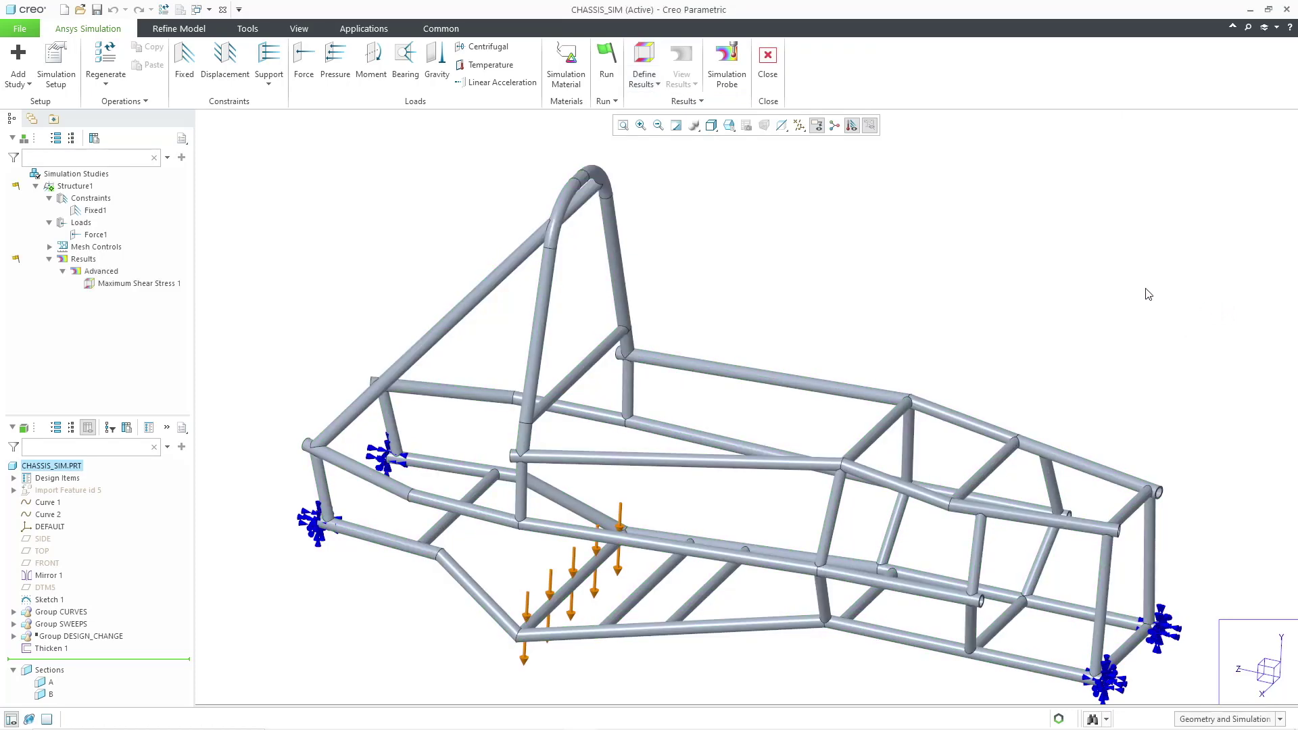
pyautogui.click(606, 63)
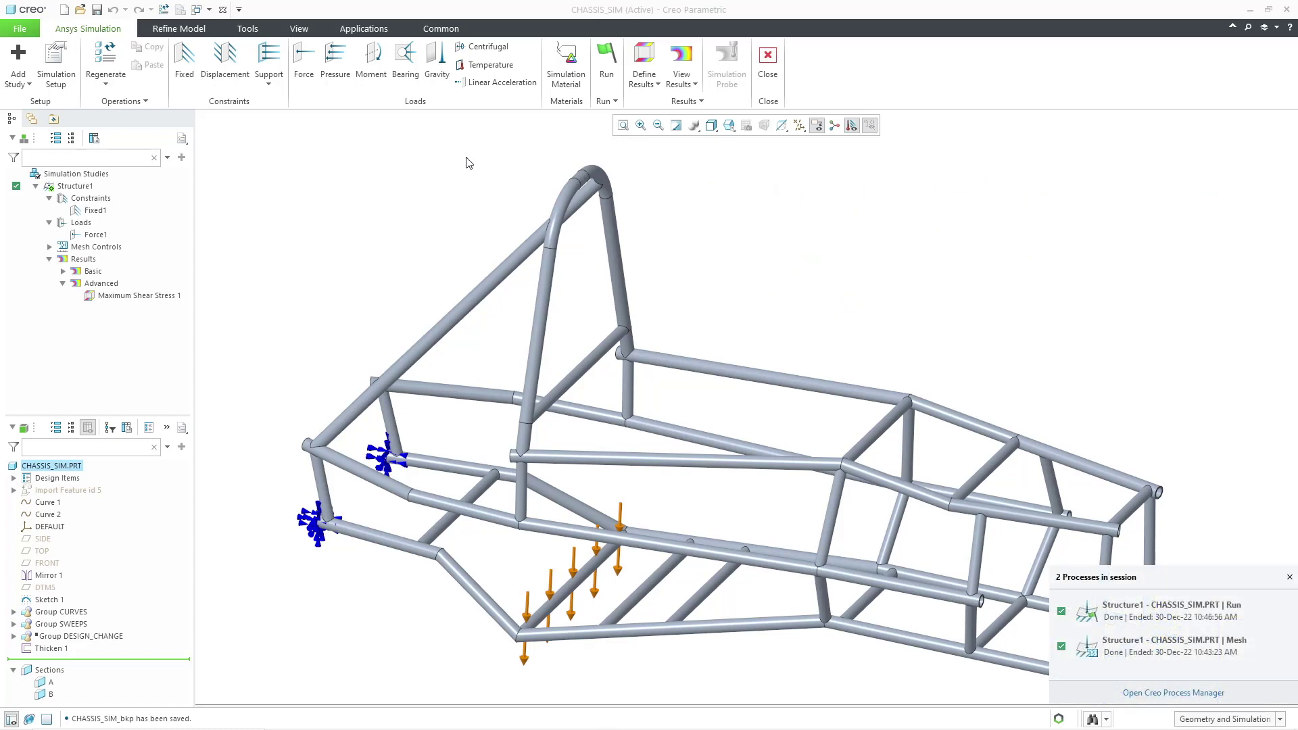
# Display the Displacement Magnitude contours, then switch to the Von Mises Stress contours
pyautogui.click(682, 68)
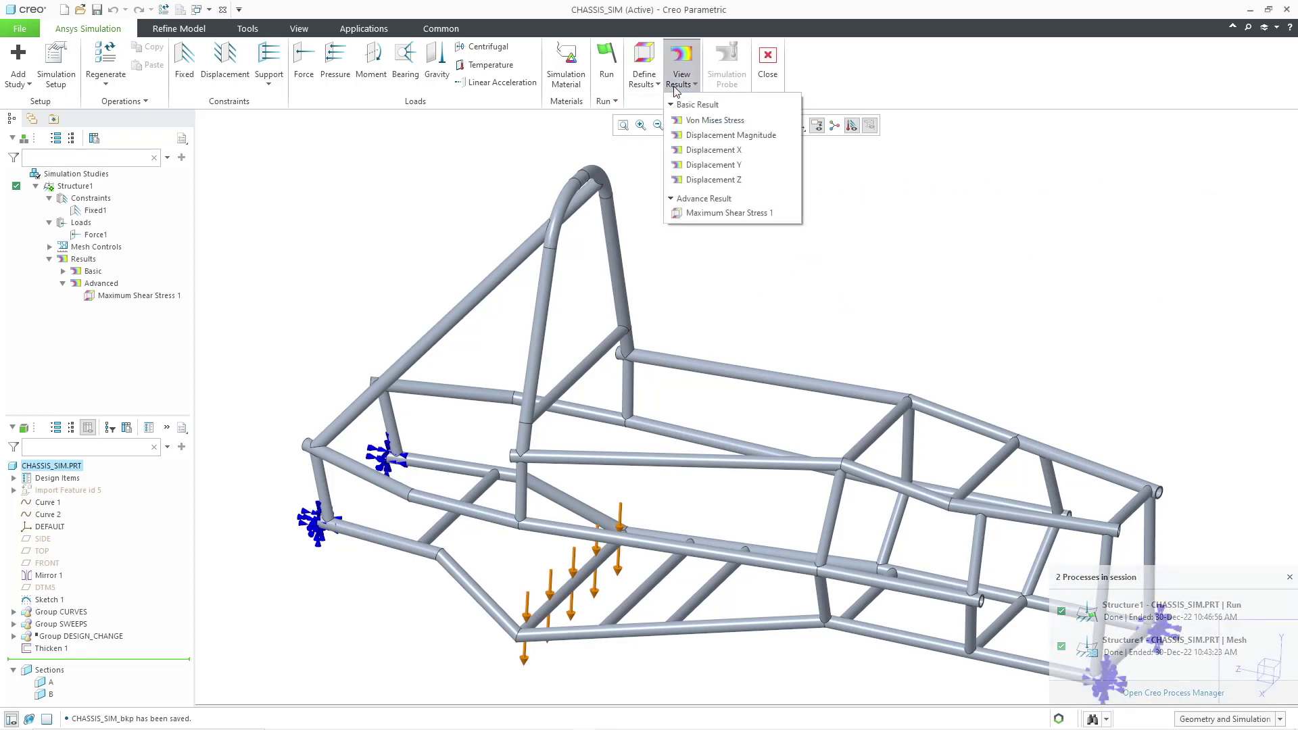
pyautogui.click(695, 136)
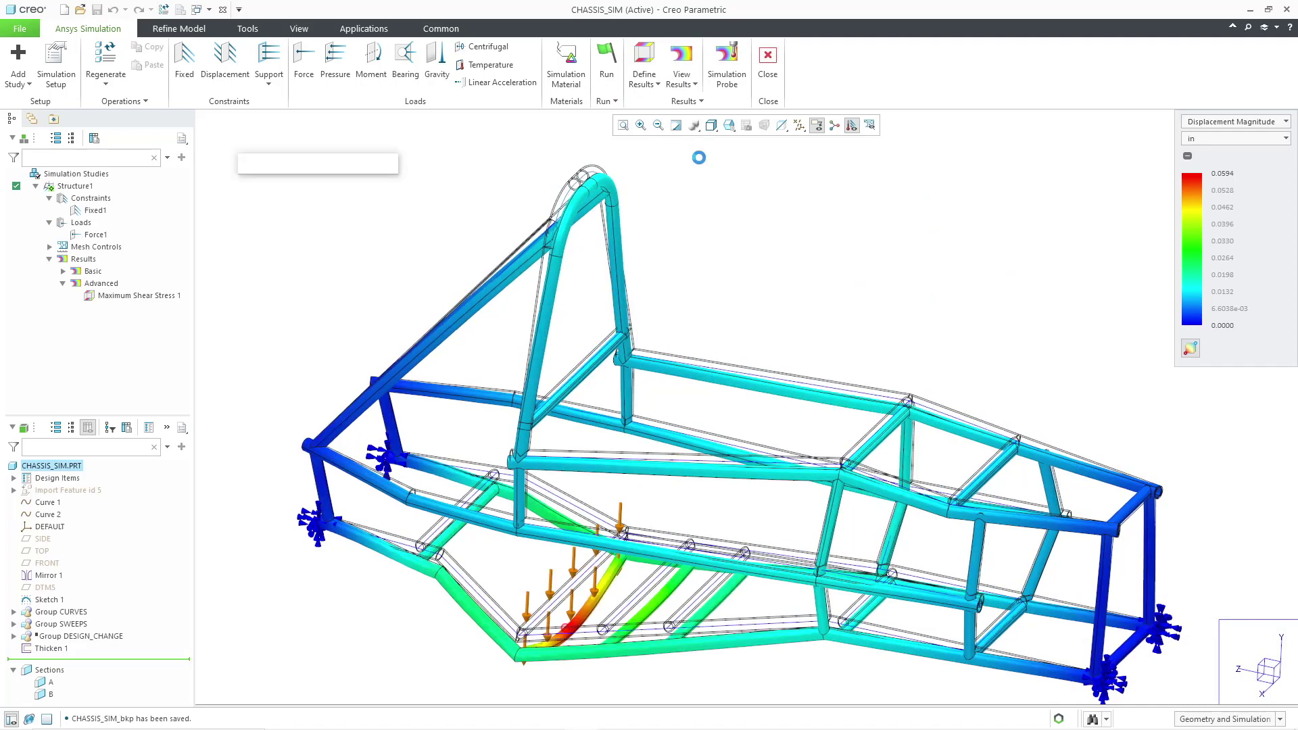
pyautogui.click(682, 76)
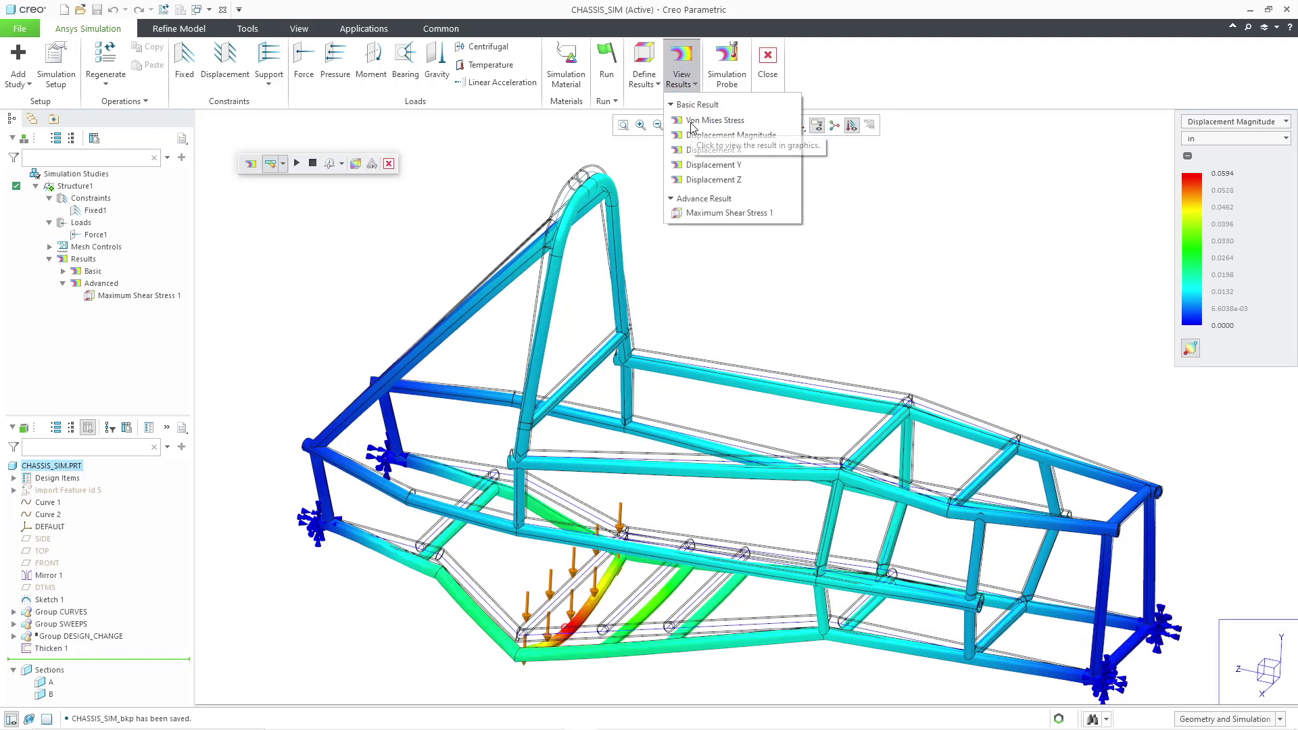
pyautogui.click(710, 120)
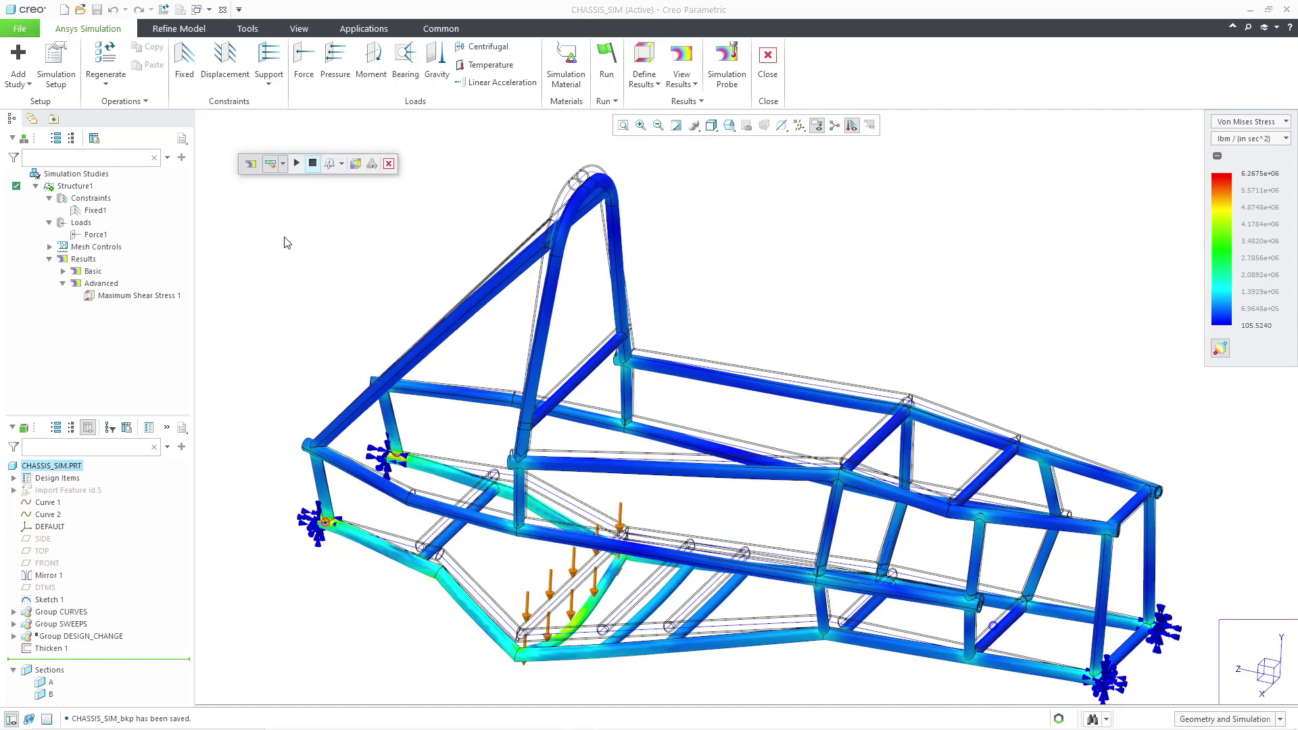
# Dismiss the Maximum Shear Stress 1 options, clear the selection and exit the simulation environment
pyautogui.rightClick(157, 302)
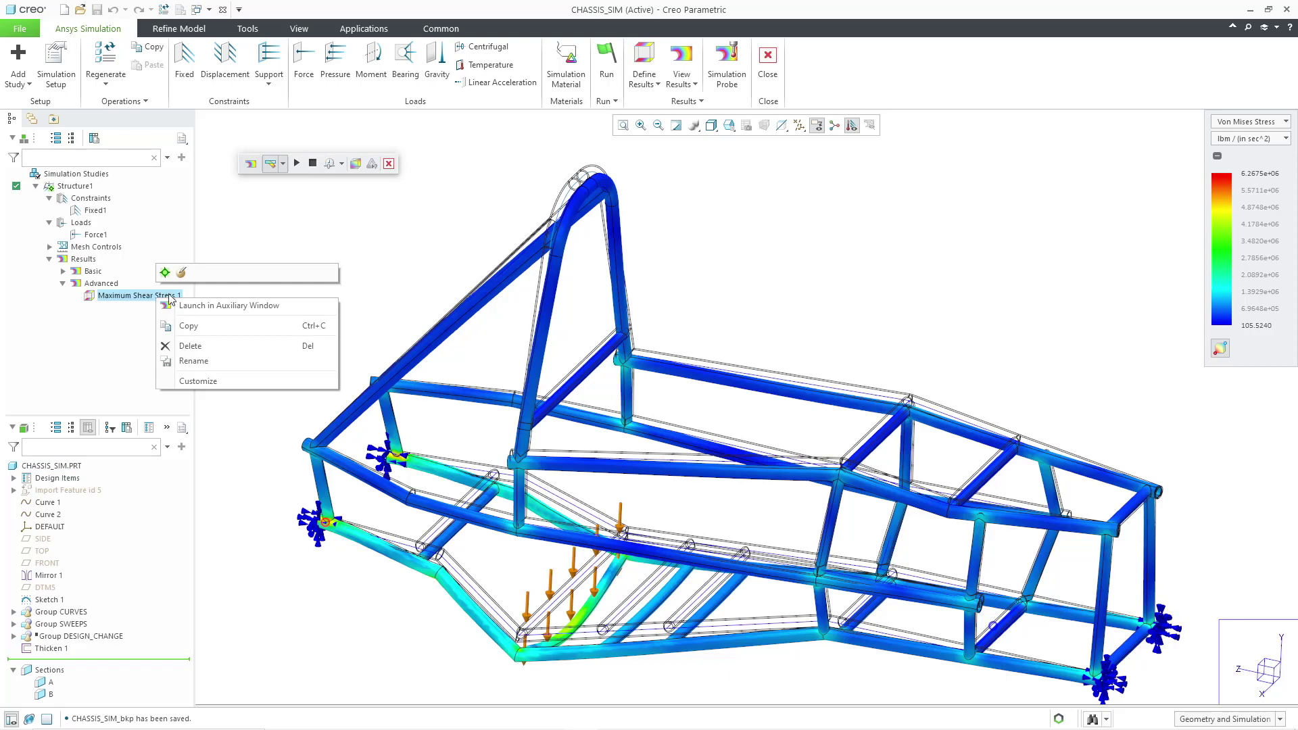
pyautogui.click(275, 243)
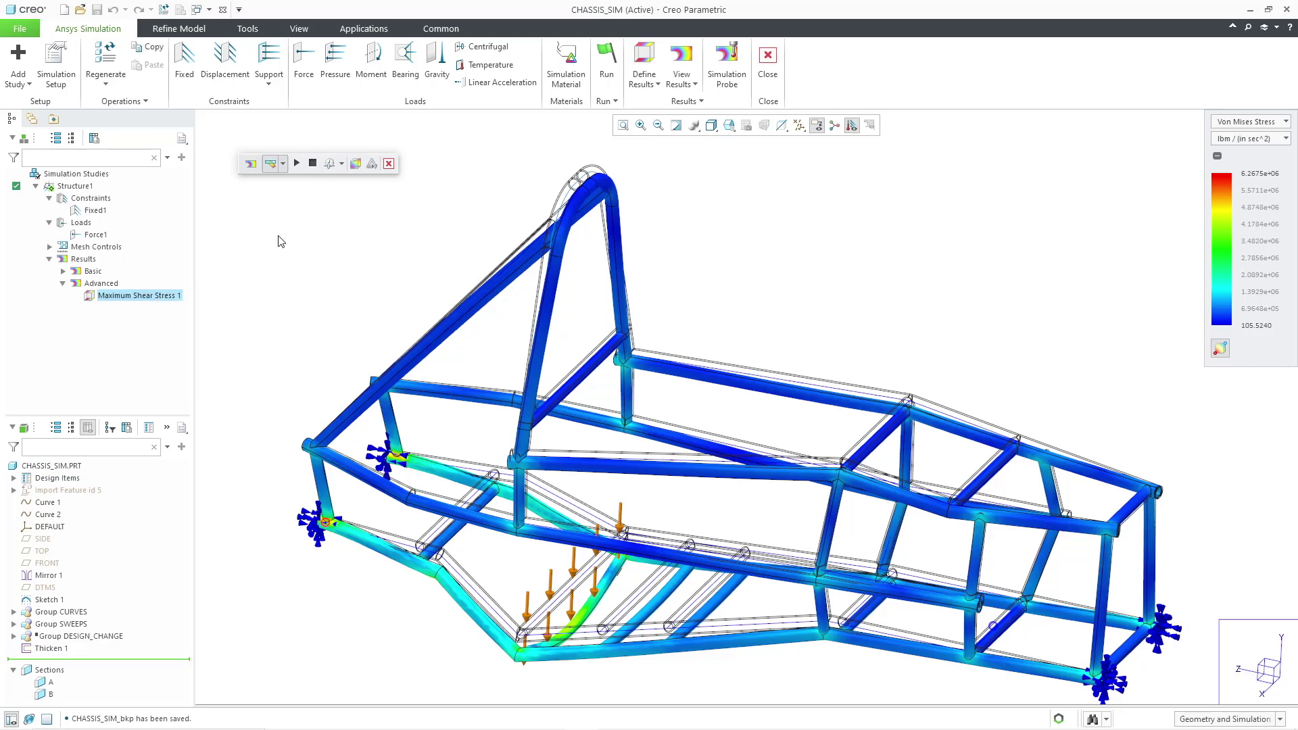
pyautogui.click(280, 242)
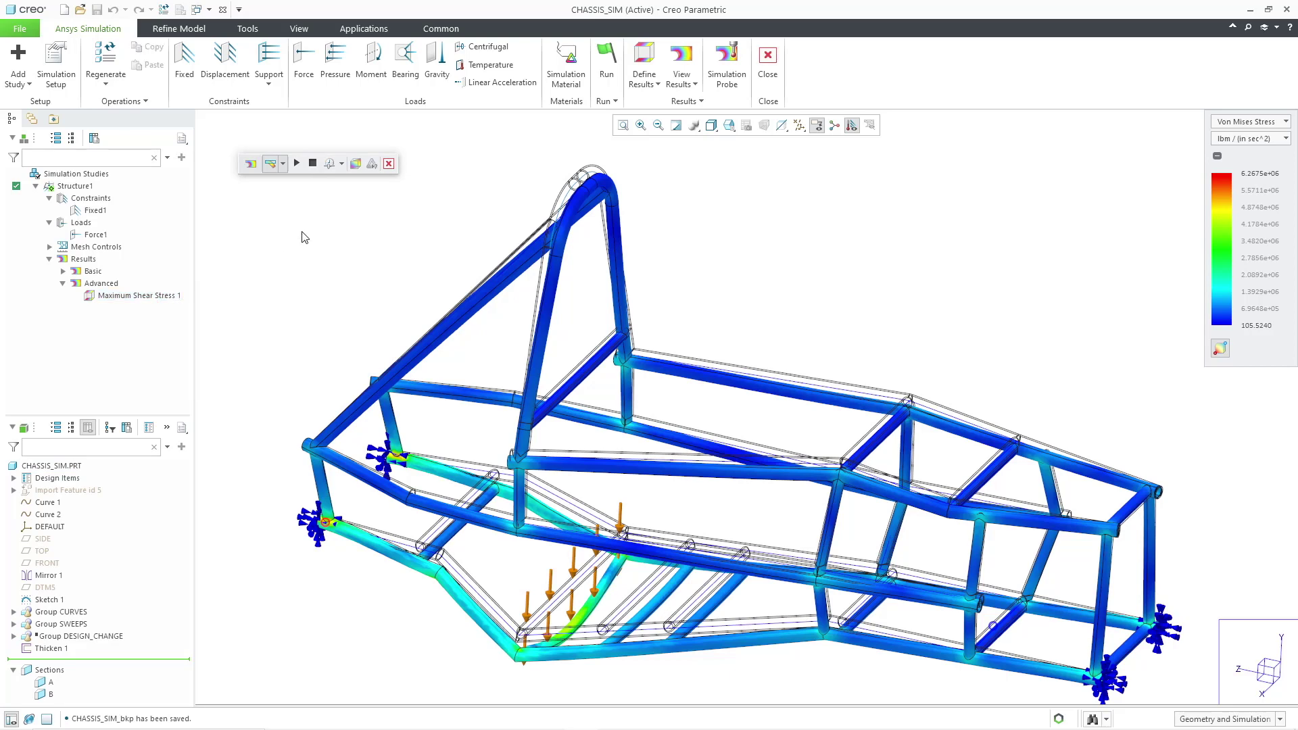
pyautogui.click(768, 66)
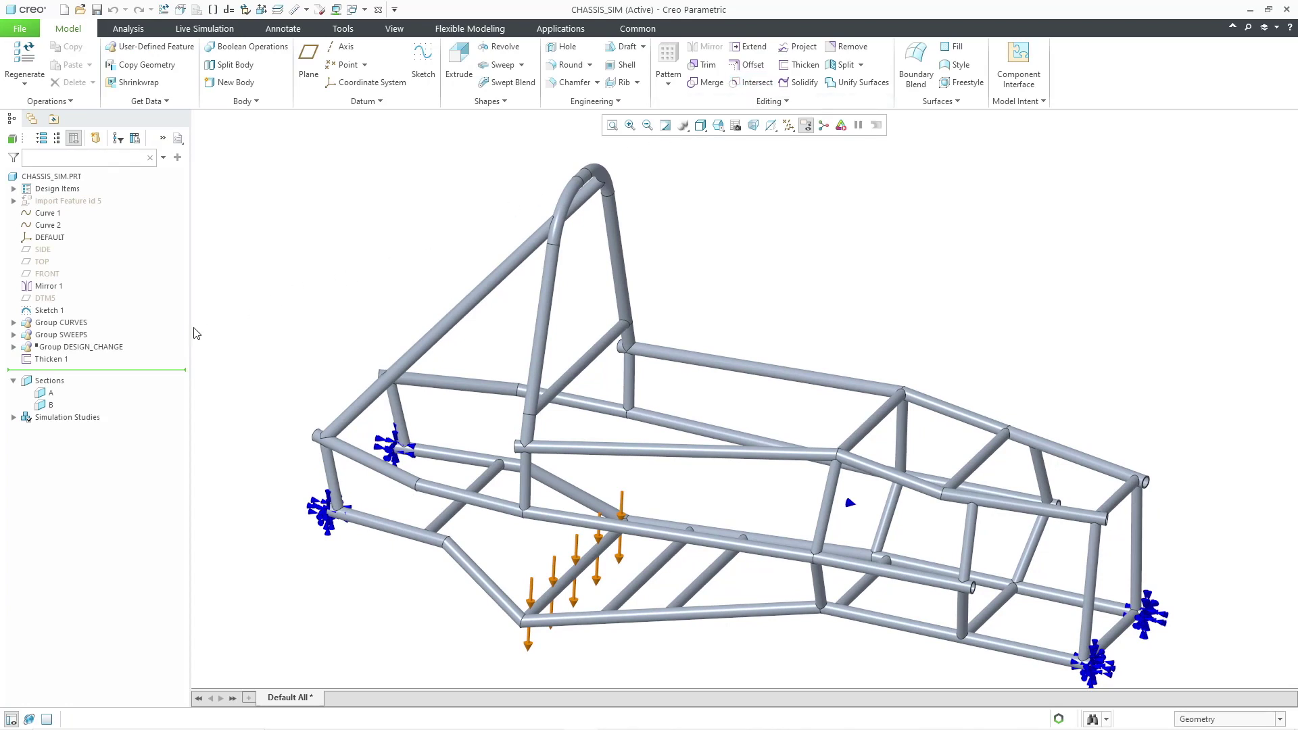
# Resume the DESIGN_CHANGE group to add the floor cross tubes, then return to Ansys Simulation
pyautogui.click(113, 351)
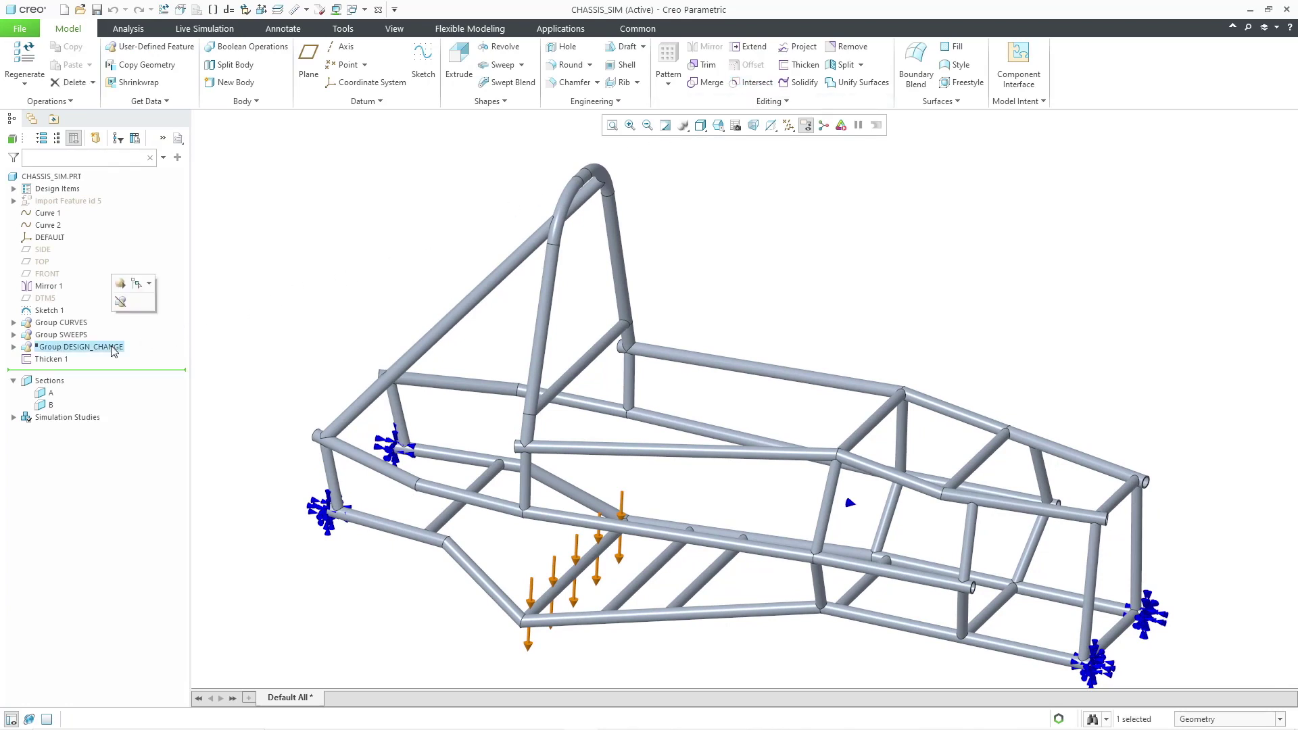
pyautogui.click(120, 287)
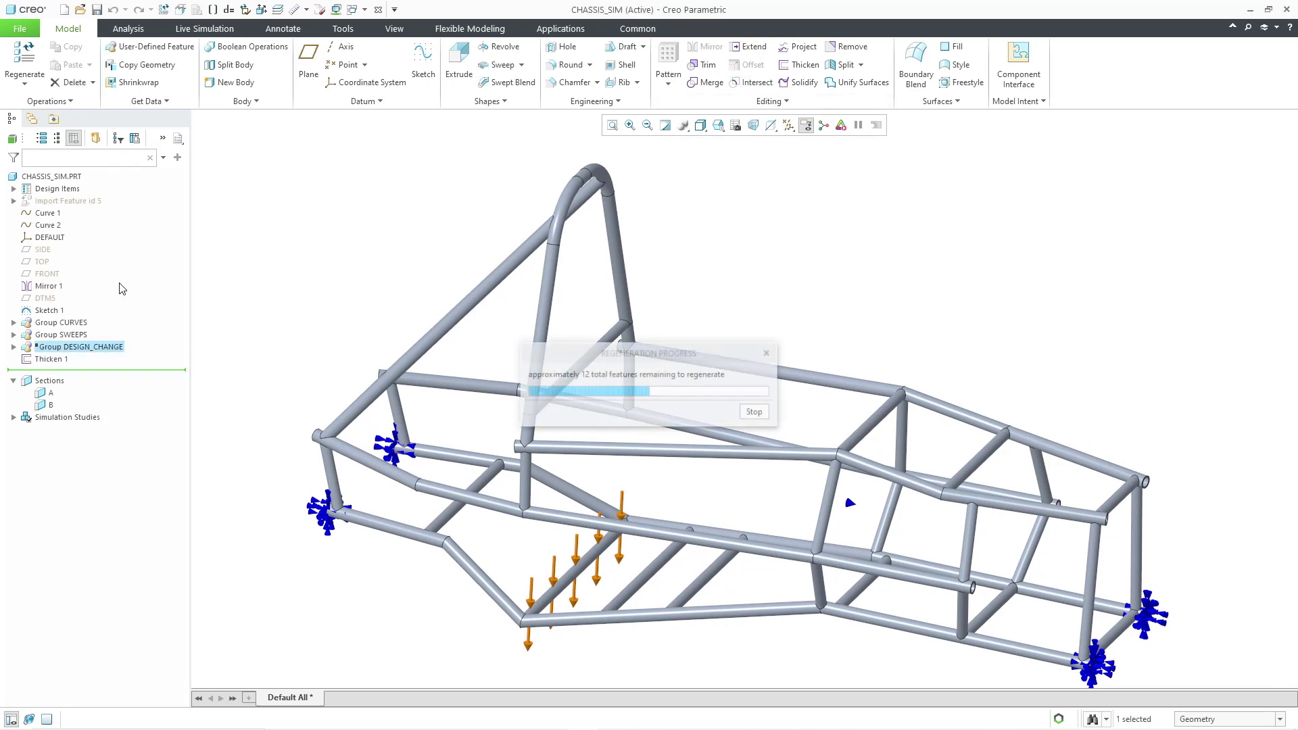
pyautogui.click(302, 255)
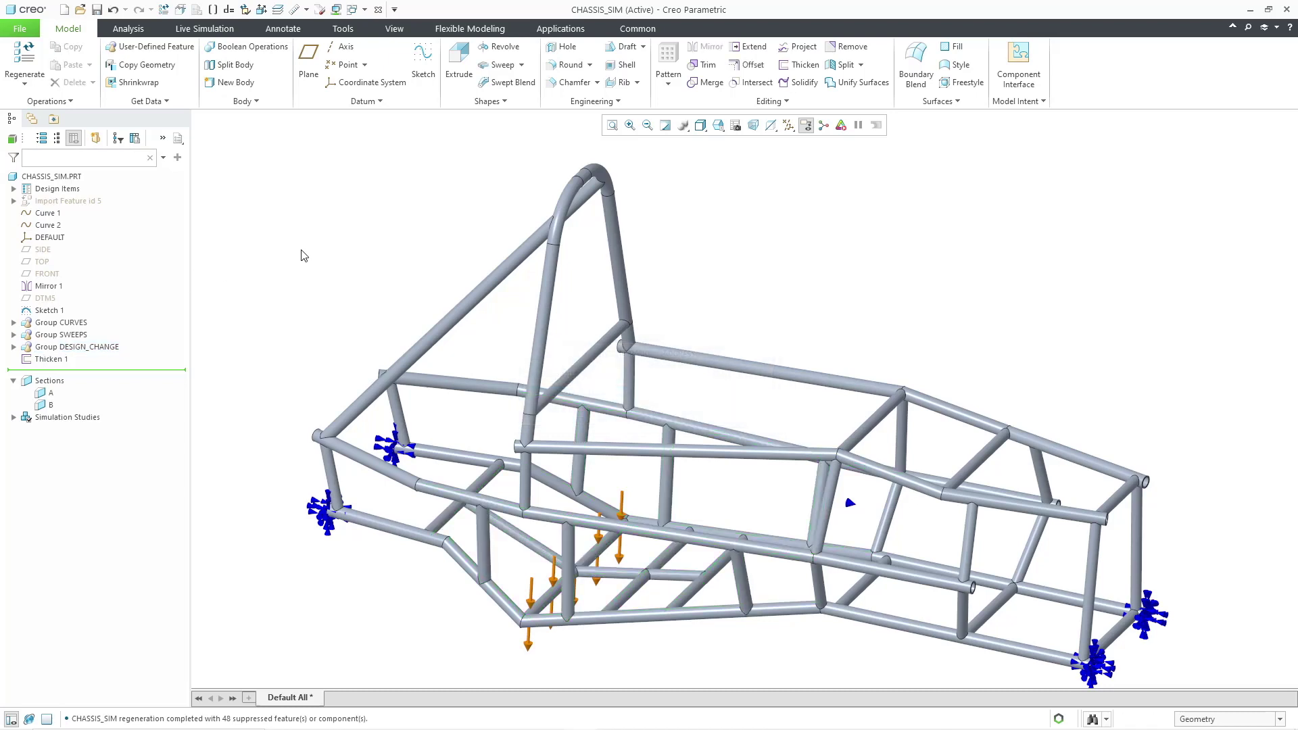
pyautogui.click(557, 32)
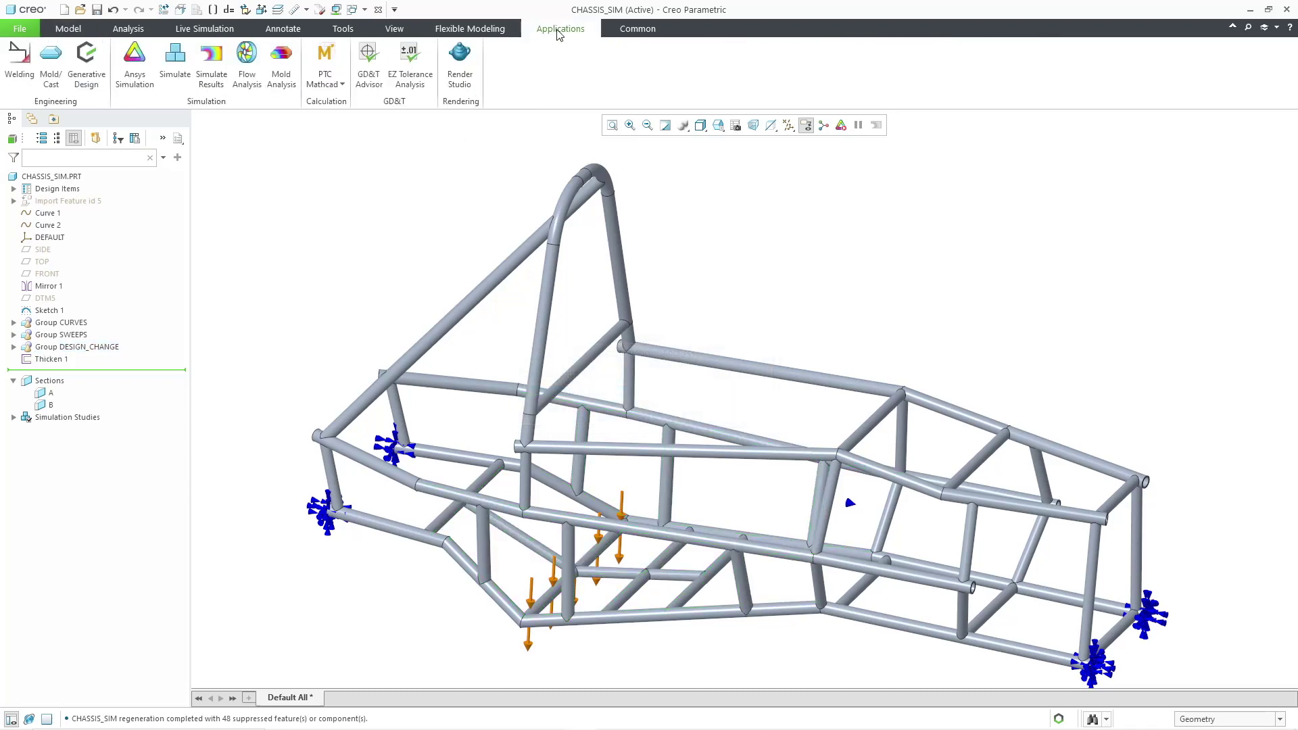
pyautogui.click(134, 63)
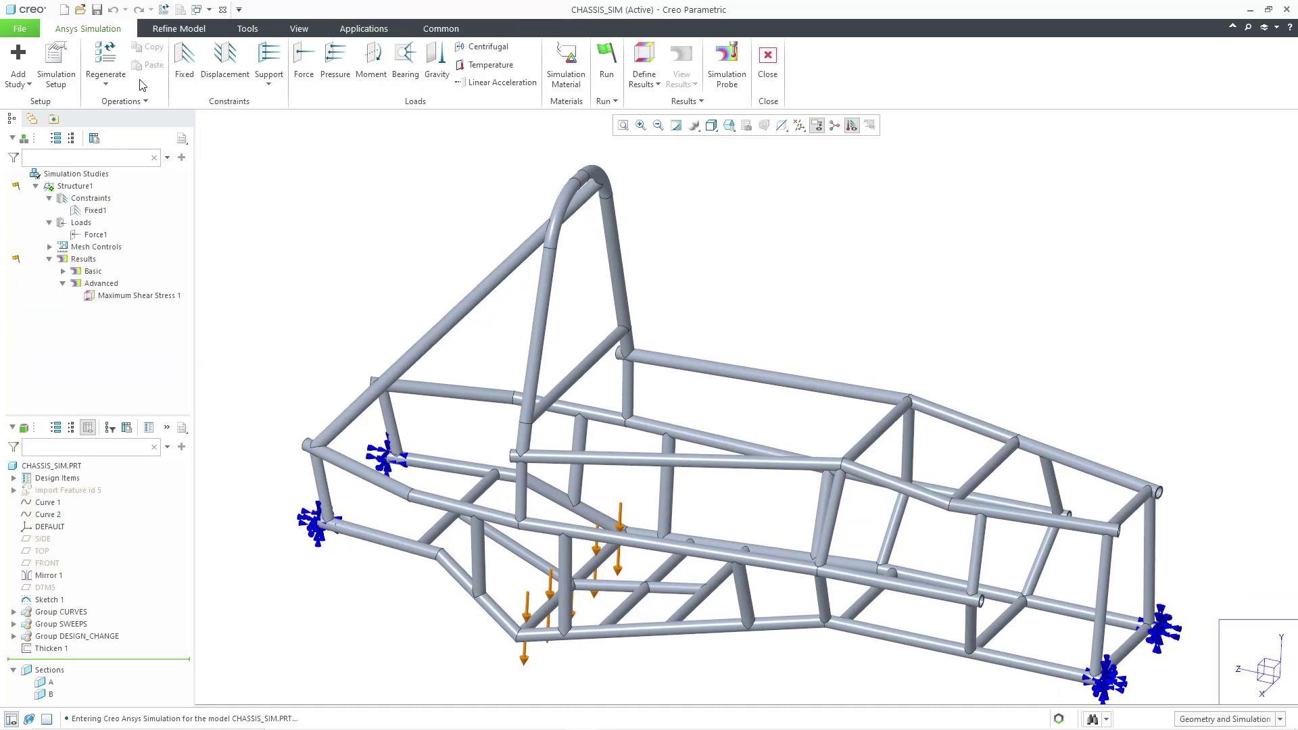
# Start the solve on the redesigned chassis study with its existing supports and loads
pyautogui.click(606, 78)
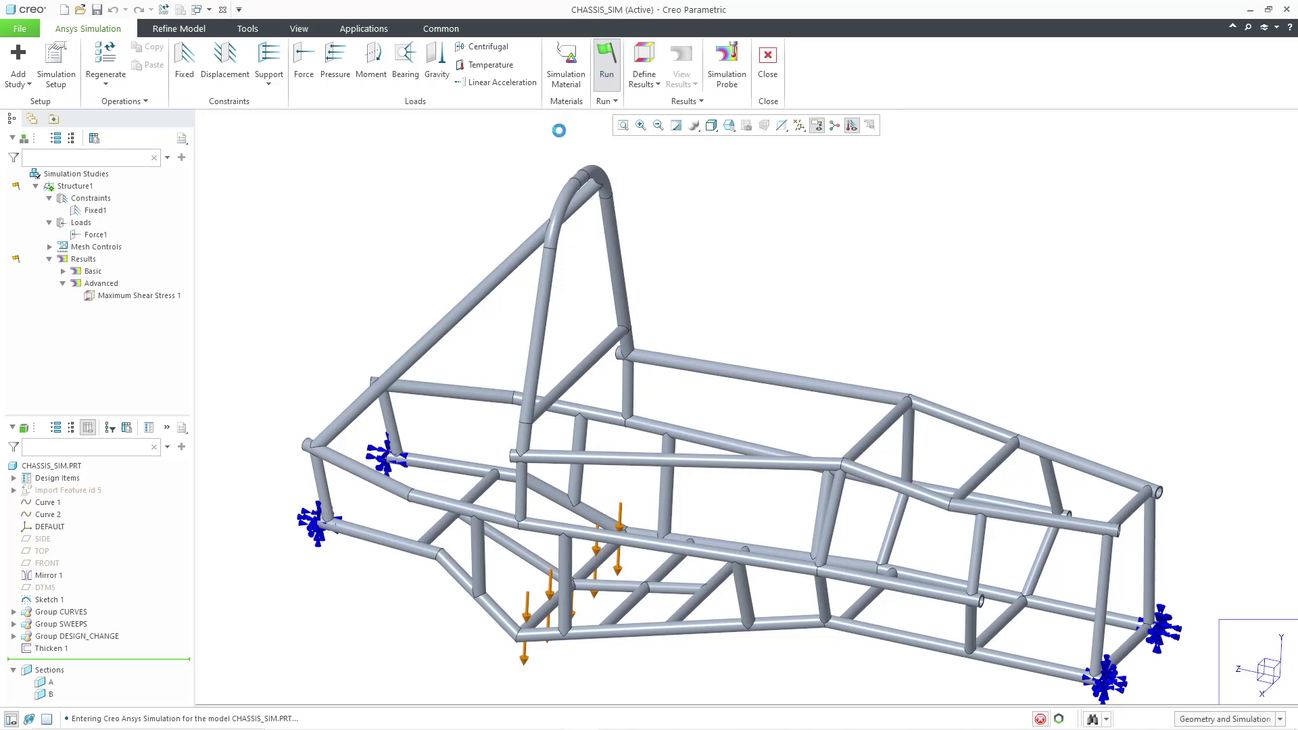